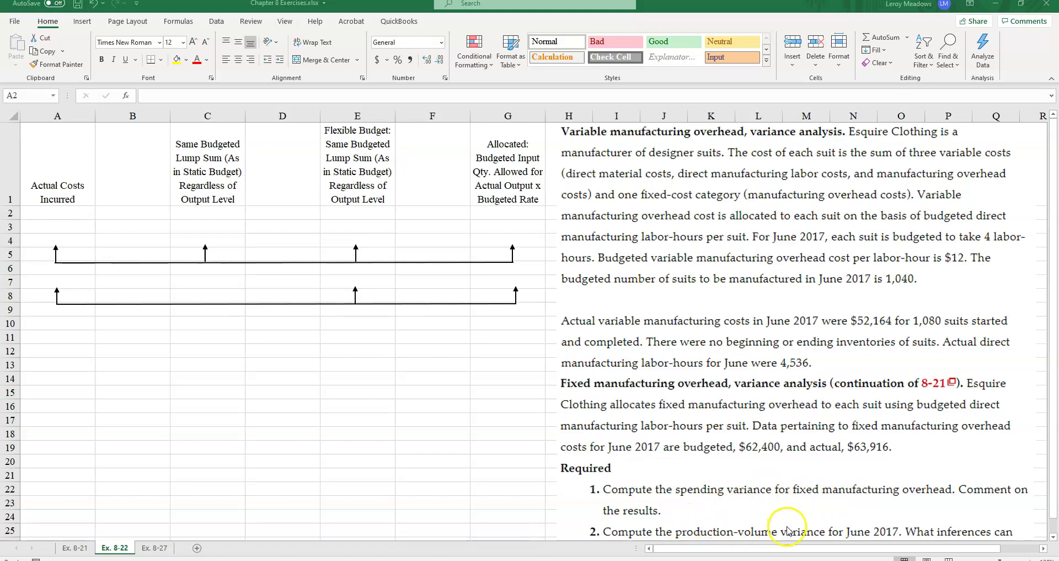
- Enter the fixed overhead amounts: 63916 as actual costs in A2, and 62400 as the budgeted lump sum in C2 and E2
scroll(805, 527, "down", 1)
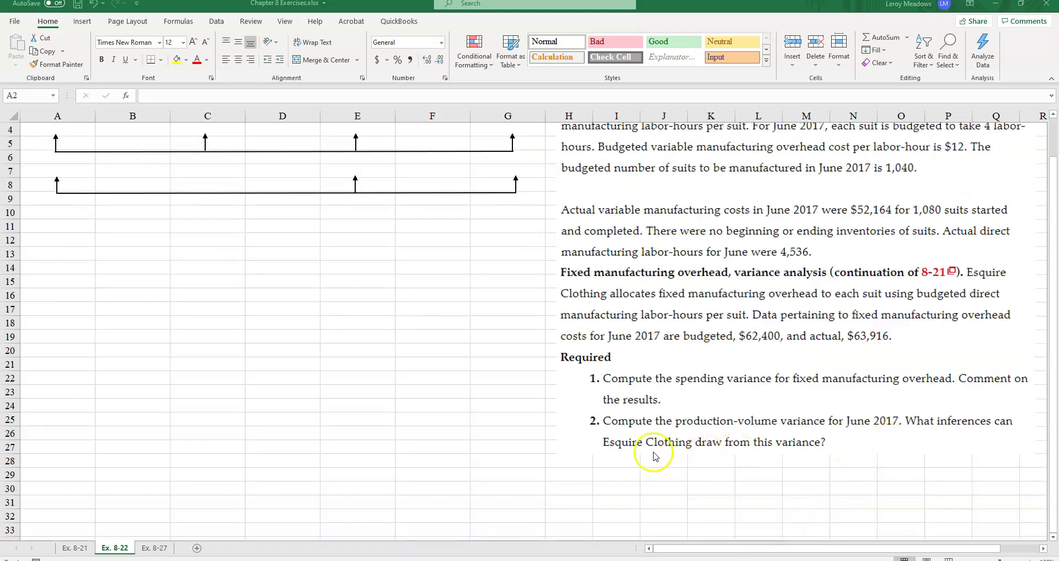
scroll(625, 435, "up", 1)
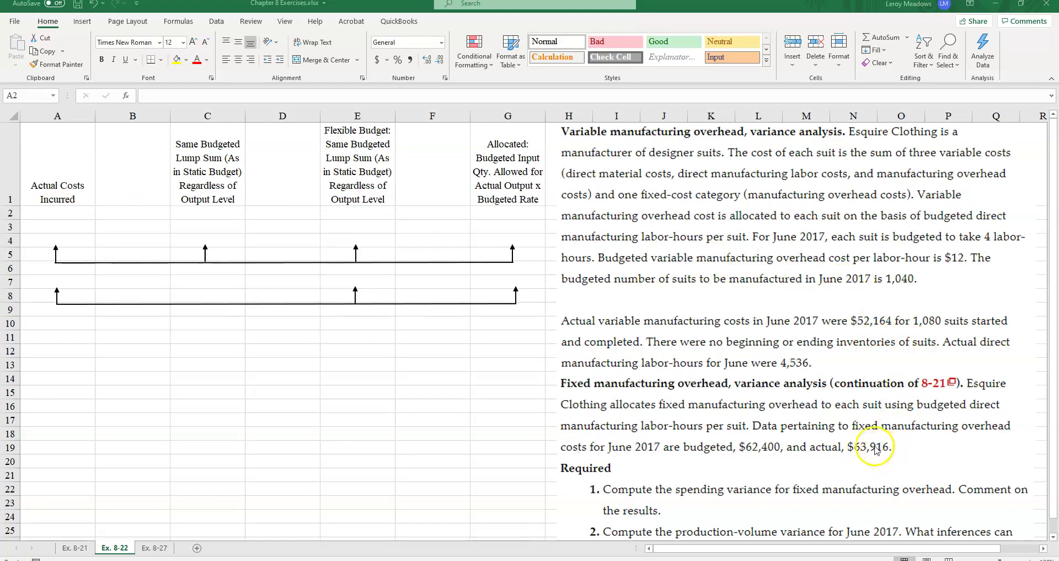
left_click(52, 212)
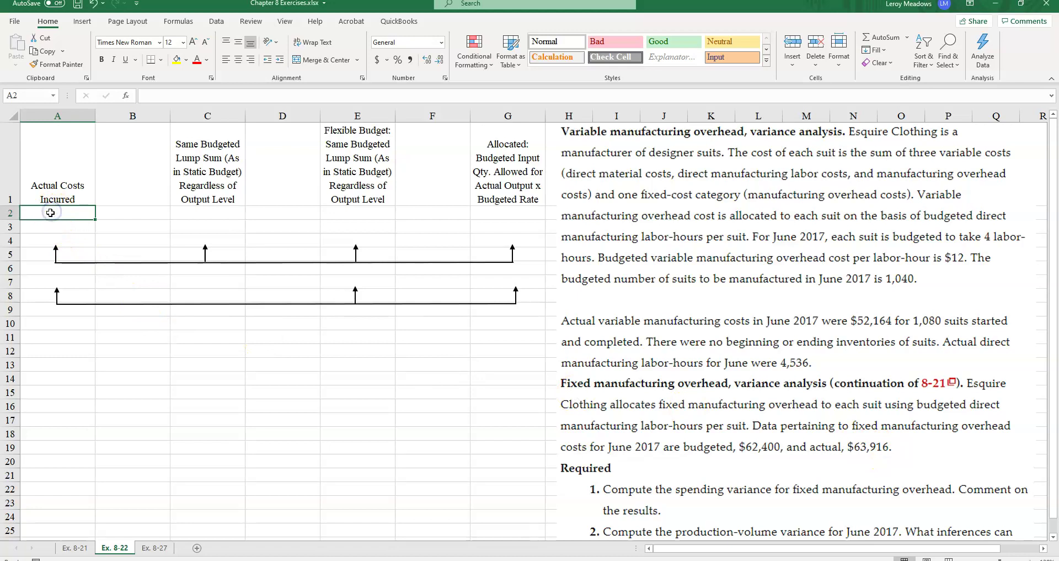
type("63916")
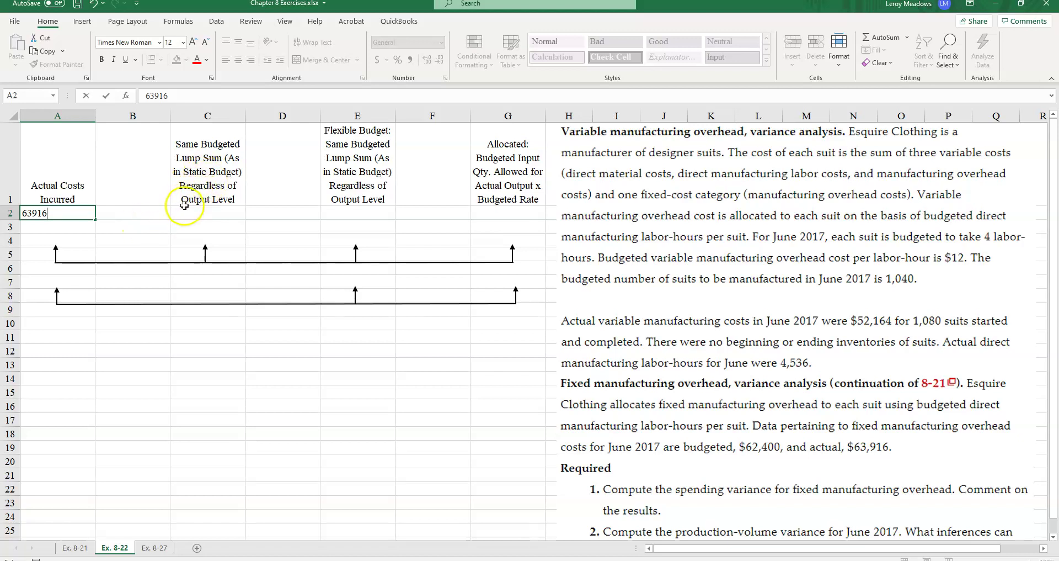
left_click(201, 219)
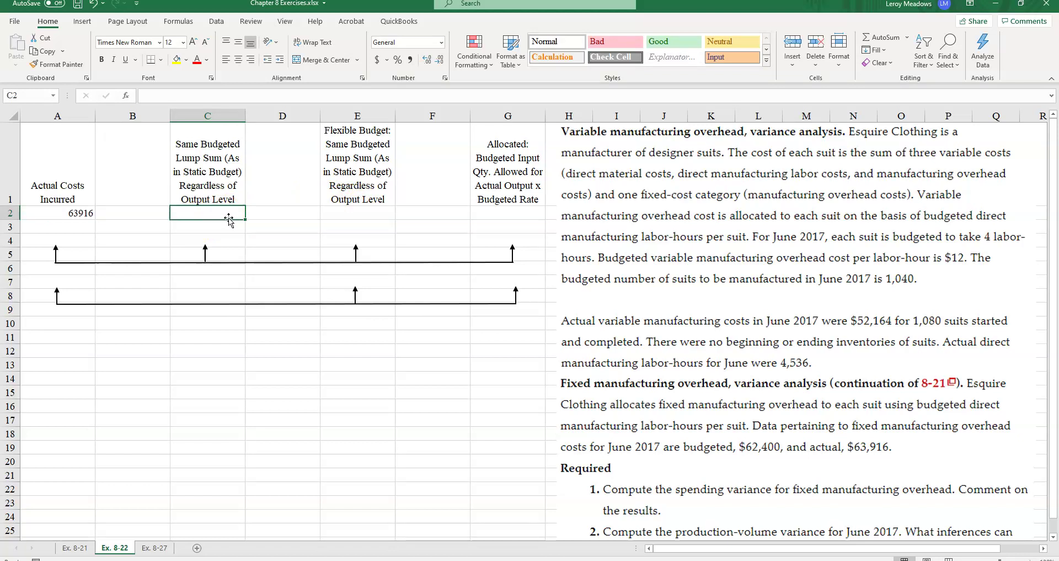
type("62400")
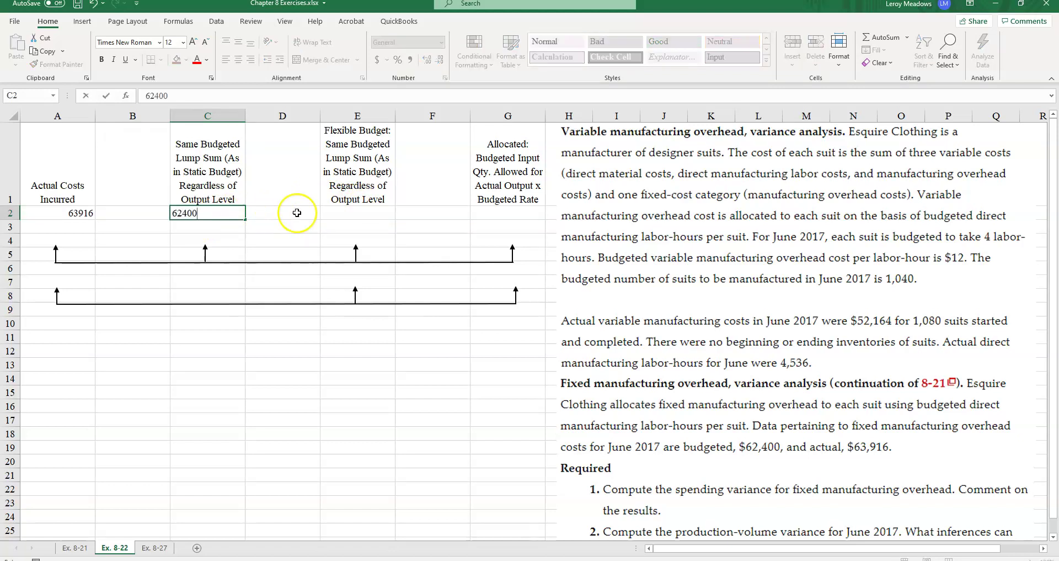
left_click(341, 211)
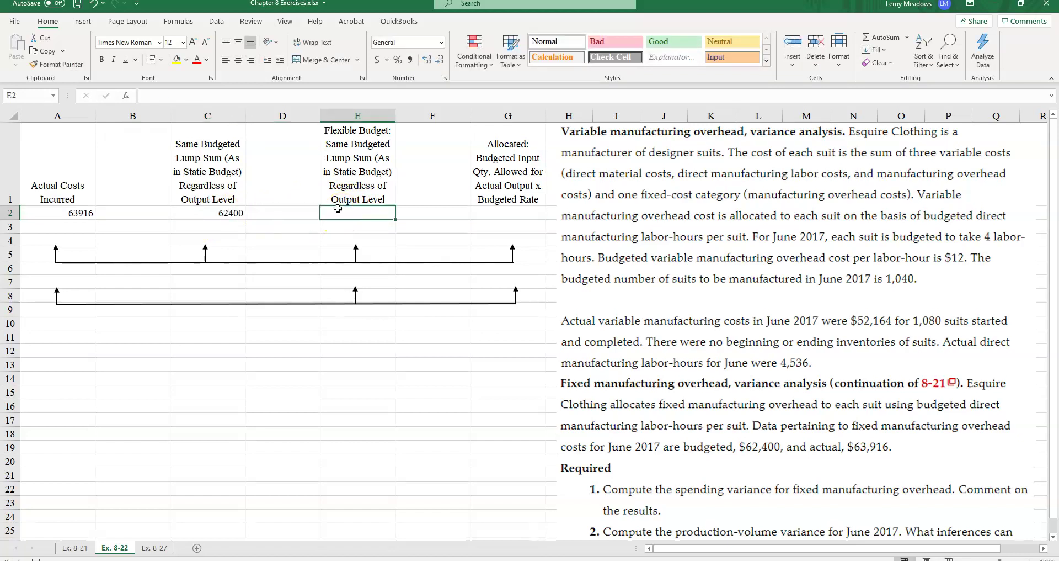
type("62400")
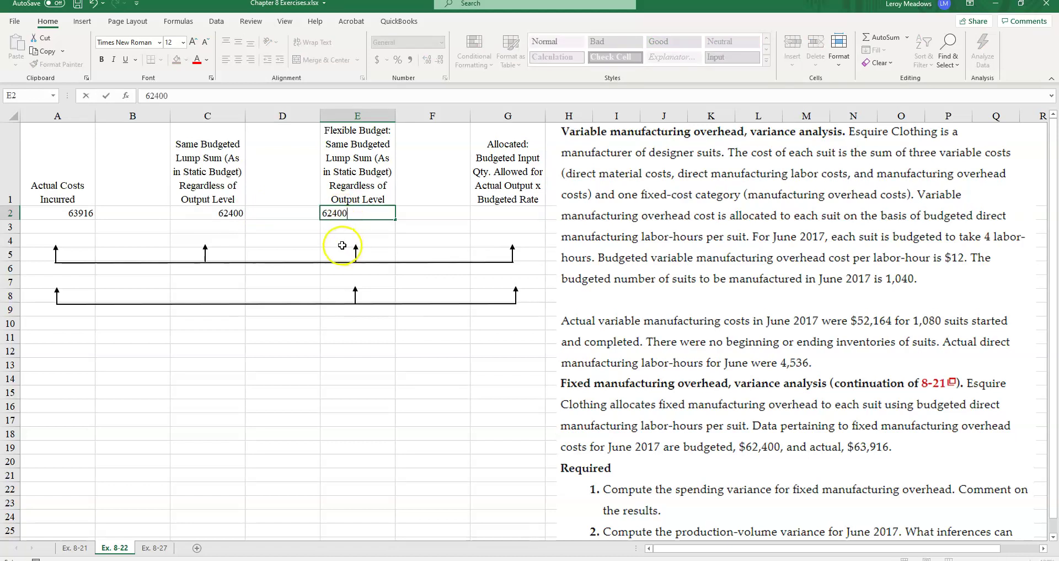
left_click(312, 240)
- Format cells A2, C2, E2 and G2 as dollar accounting values with no decimal places
left_click(73, 215)
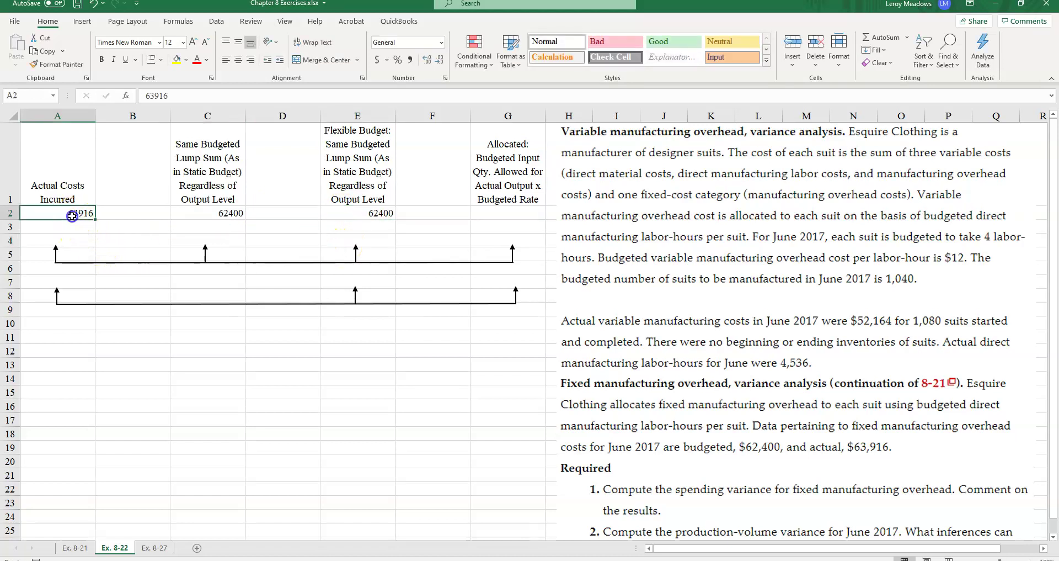
left_click(213, 213, "ctrl")
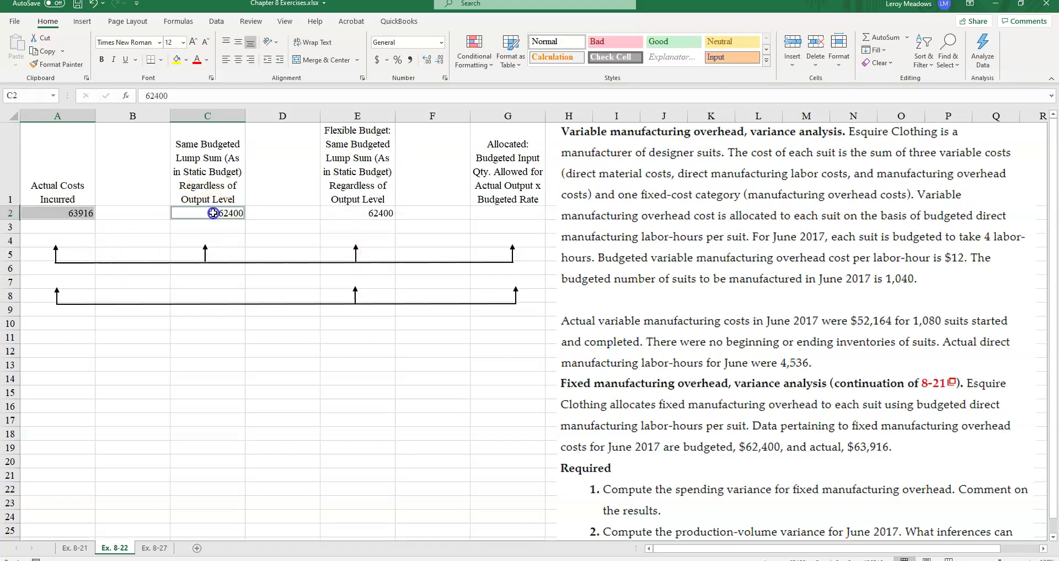
left_click(355, 212, "ctrl")
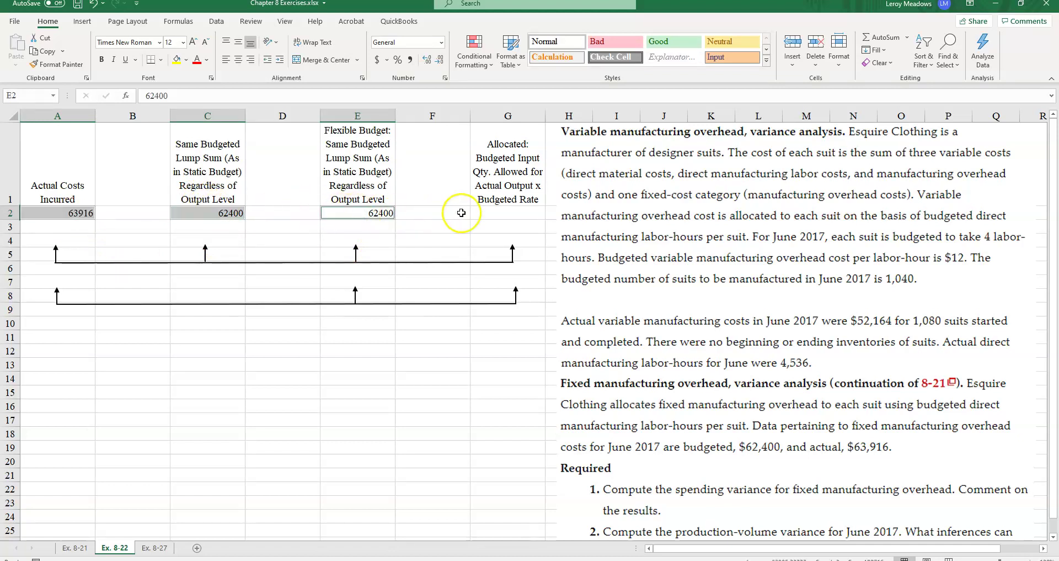
left_click(485, 215, "ctrl")
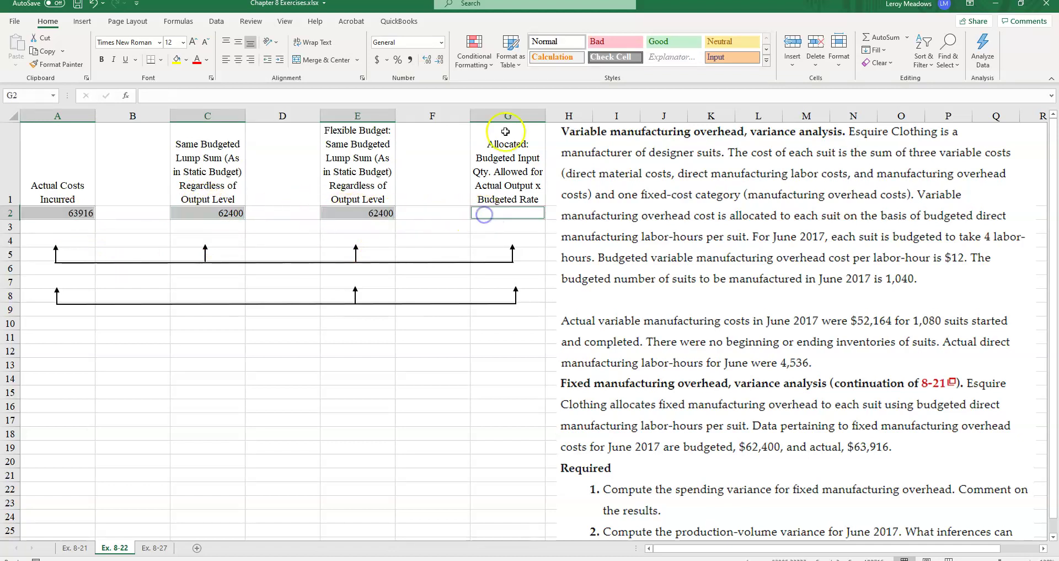
left_click(377, 60)
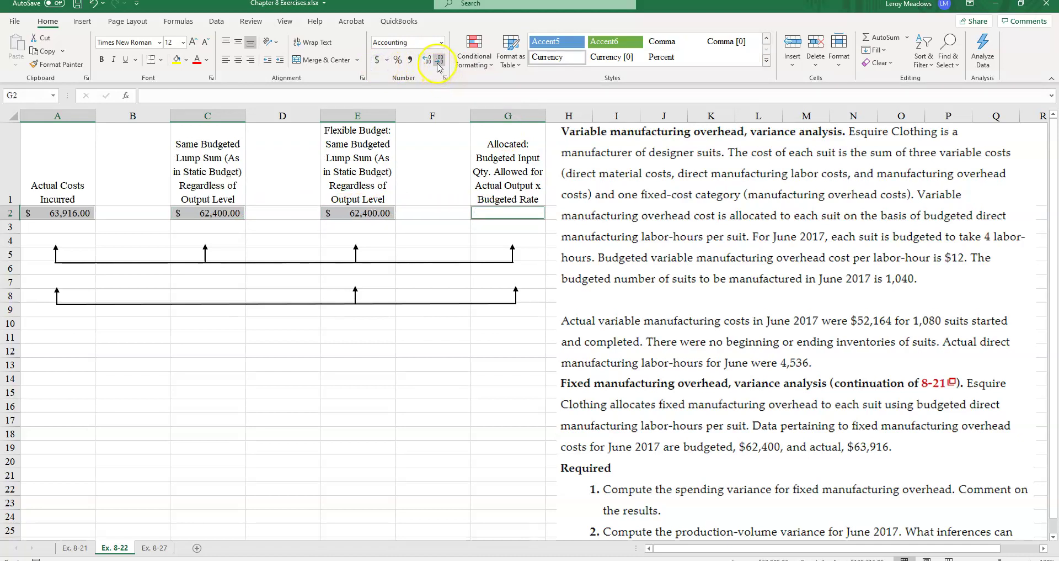
left_click(439, 61)
left_click(440, 61)
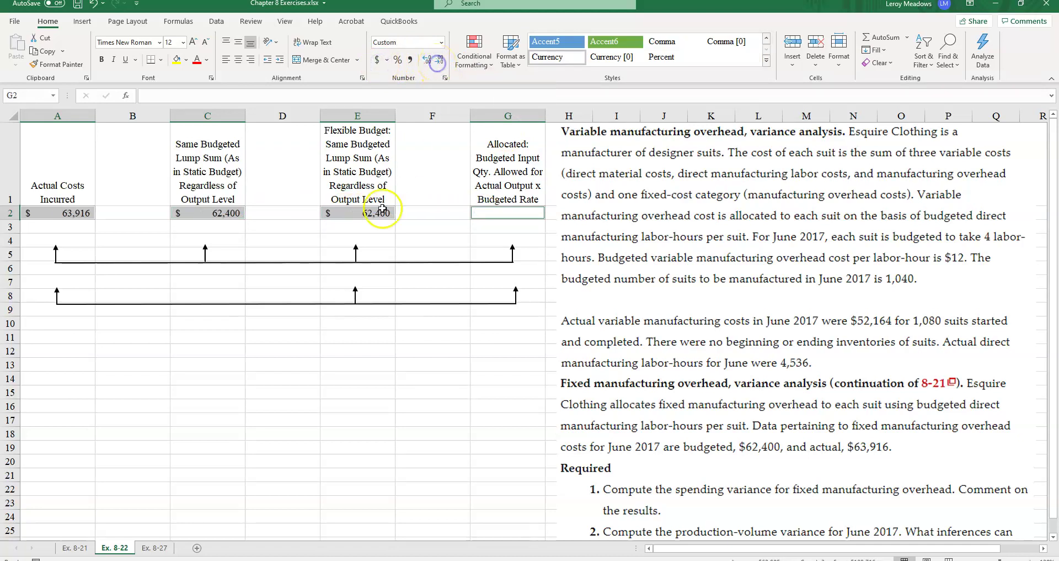
left_click(289, 404)
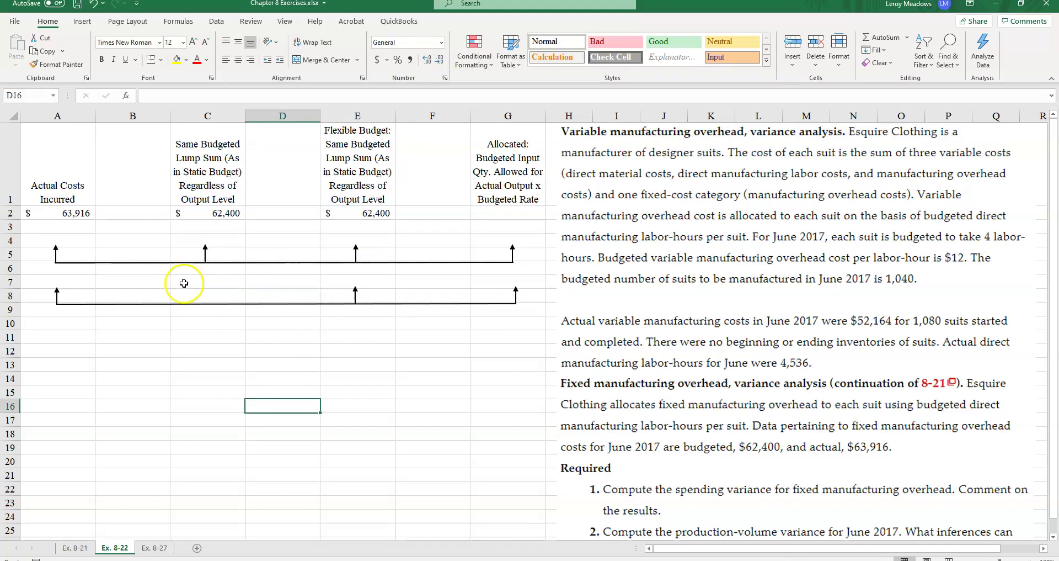
- Label cell D6 "efficiency variance" and enter "none" above it in D5
left_click(262, 274)
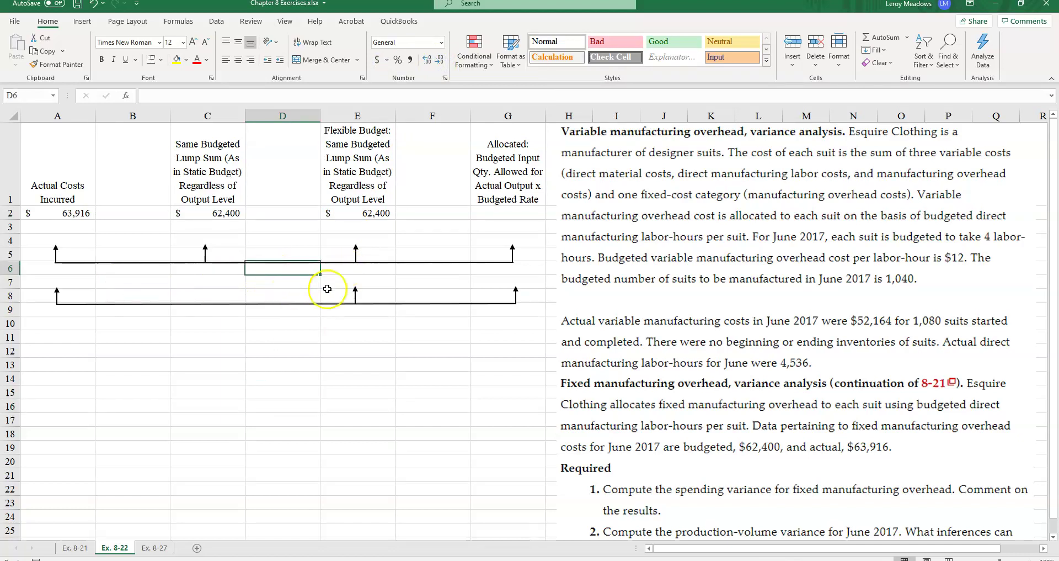
type("effi")
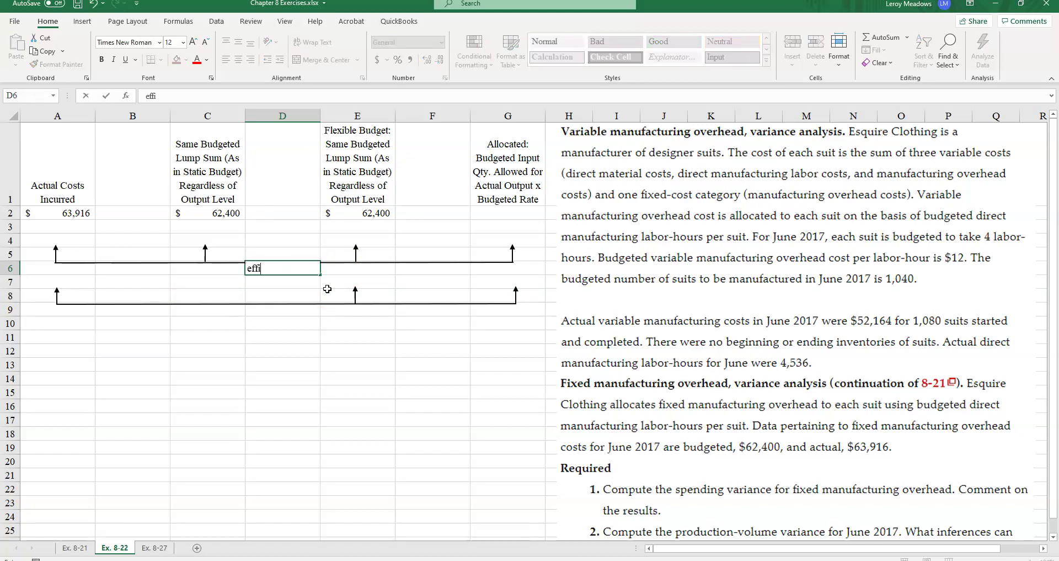
type("ciency vria")
key("BackSpace")
key("BackSpace")
type("ariance")
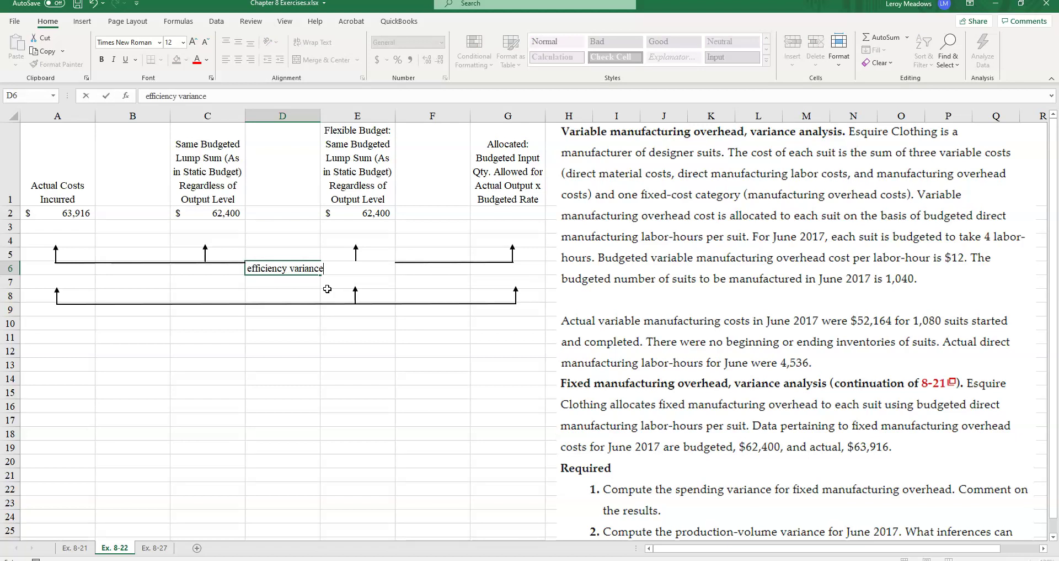
key("ctrl+Return")
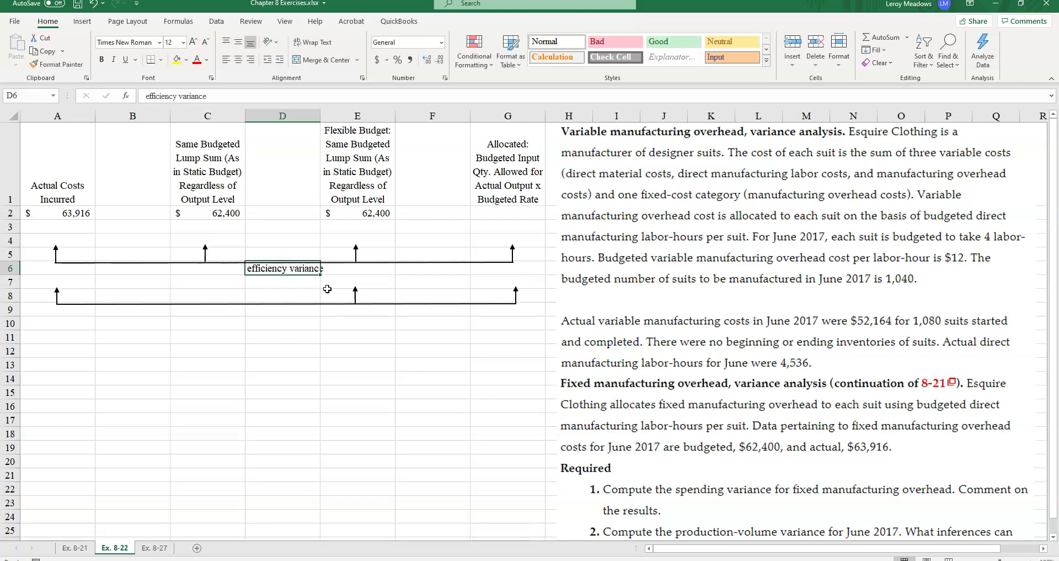
key("Up")
type("none")
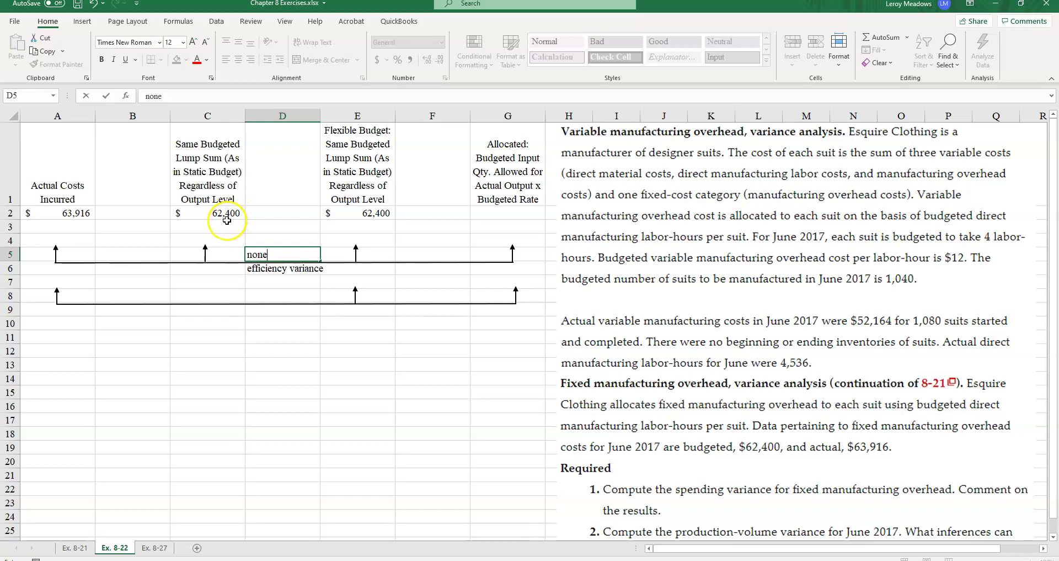
- Switch to Calculator and subtract the budgeted 62400 from the actual 63916
left_click(516, 558)
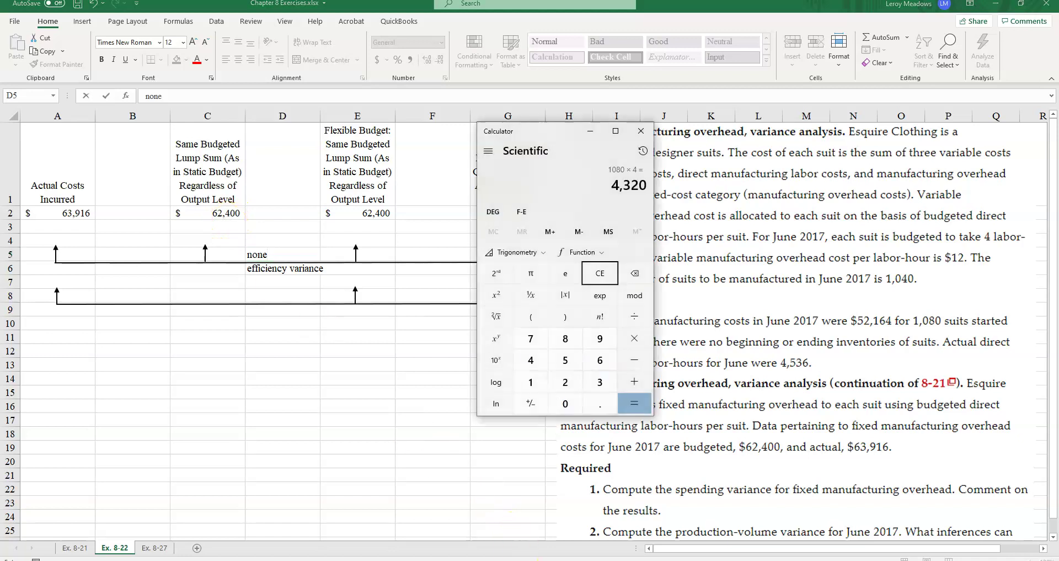
left_click(607, 274)
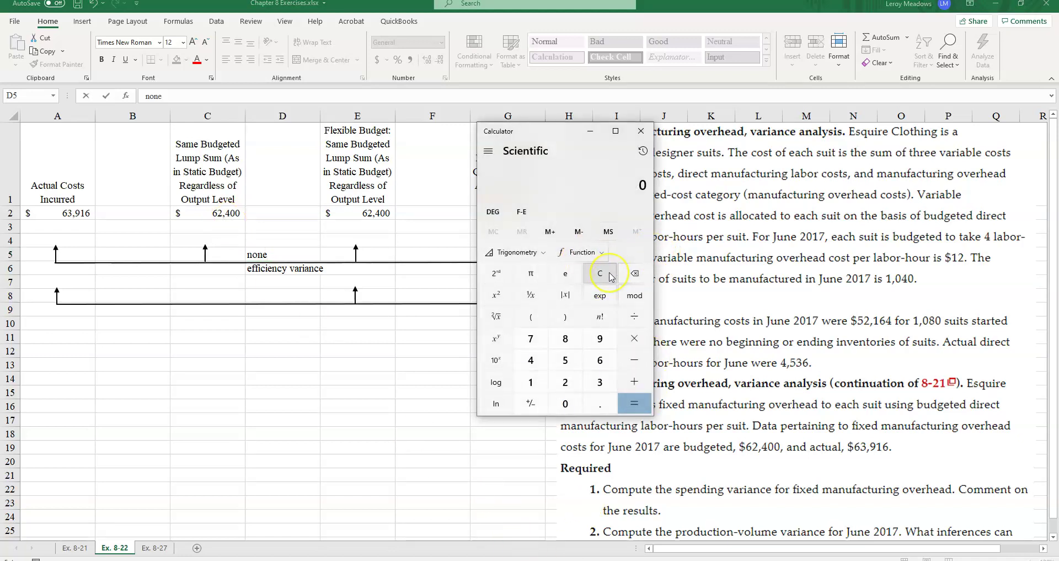
type("63916")
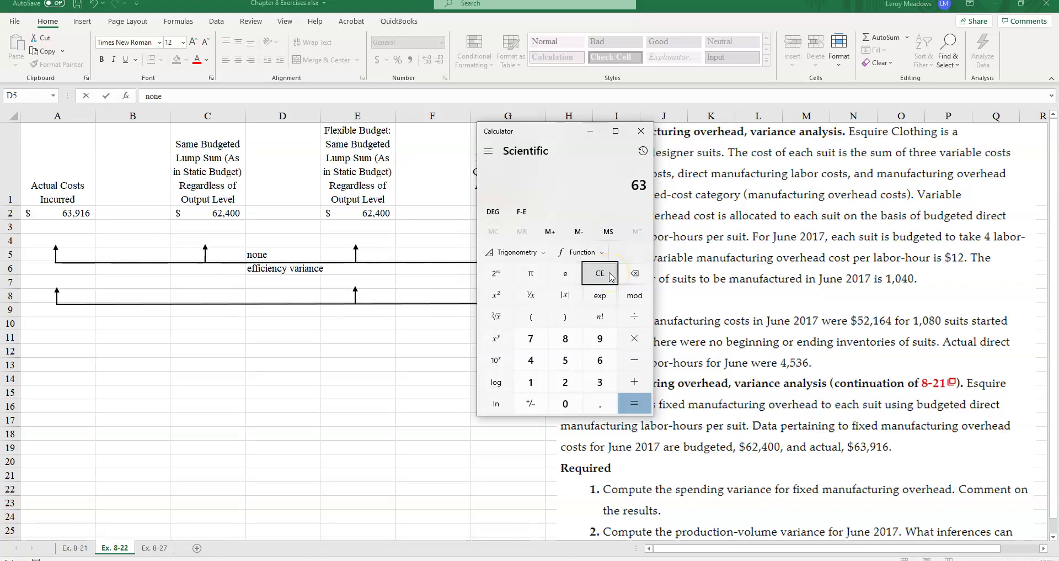
key("minus")
type("62400")
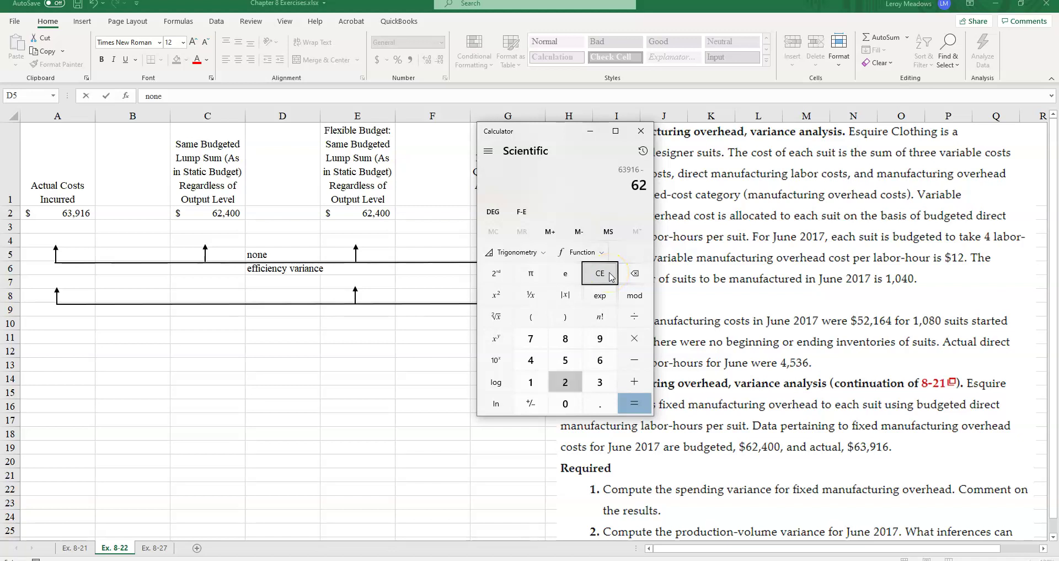
key("Return")
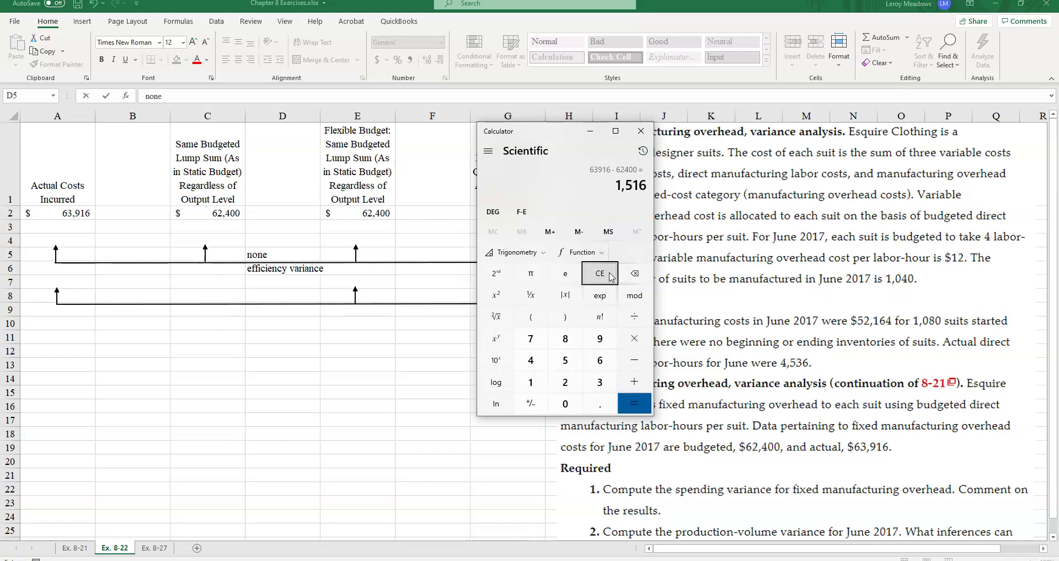
- Back in the Excel worksheet, enter "$1,516 U" in B5 and label it "spending variance" in B6
left_click(109, 260)
left_click(113, 259)
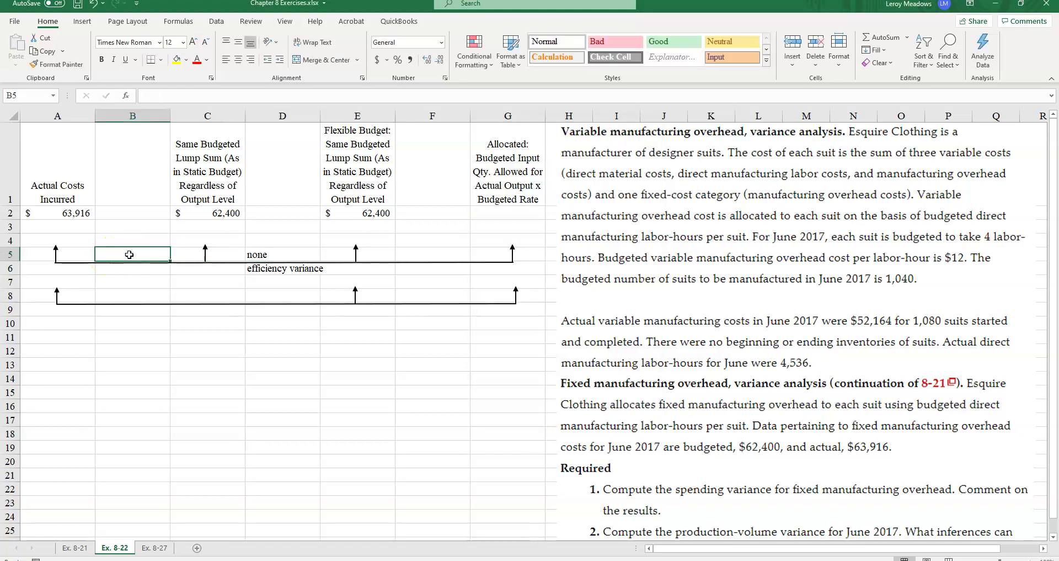
type("$")
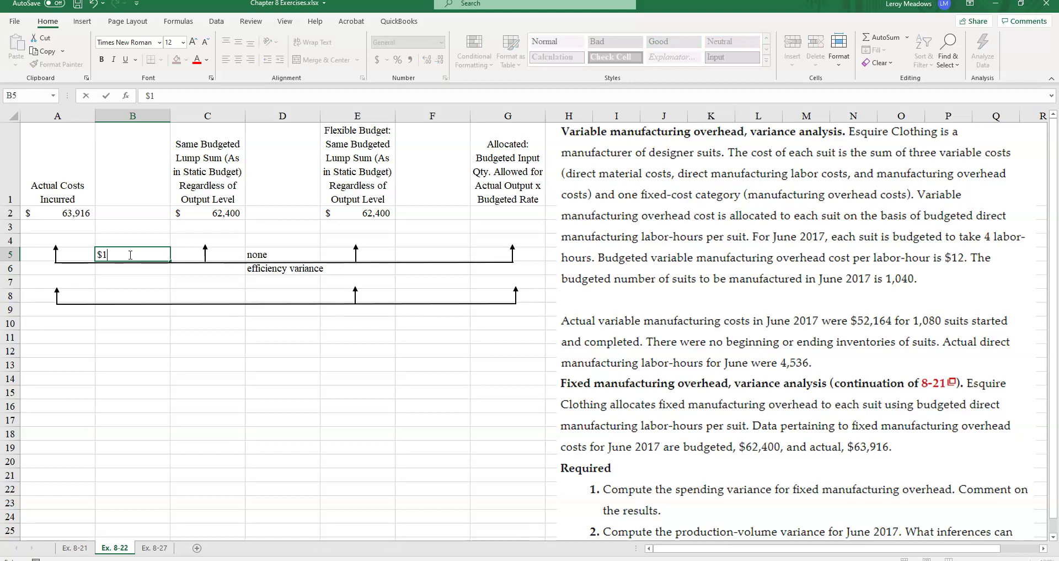
type("1,516 U")
key("Tab")
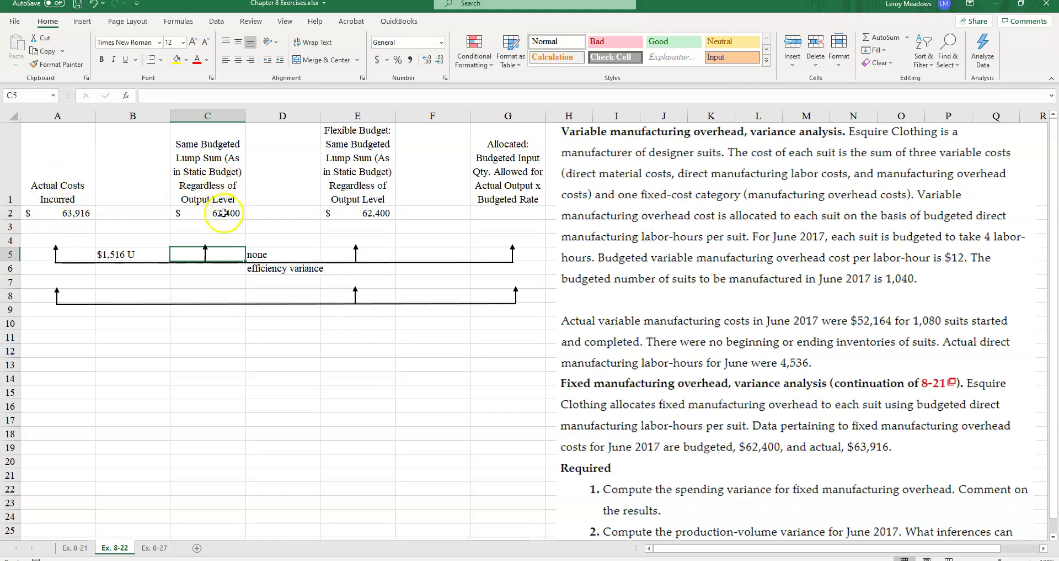
left_click(103, 270)
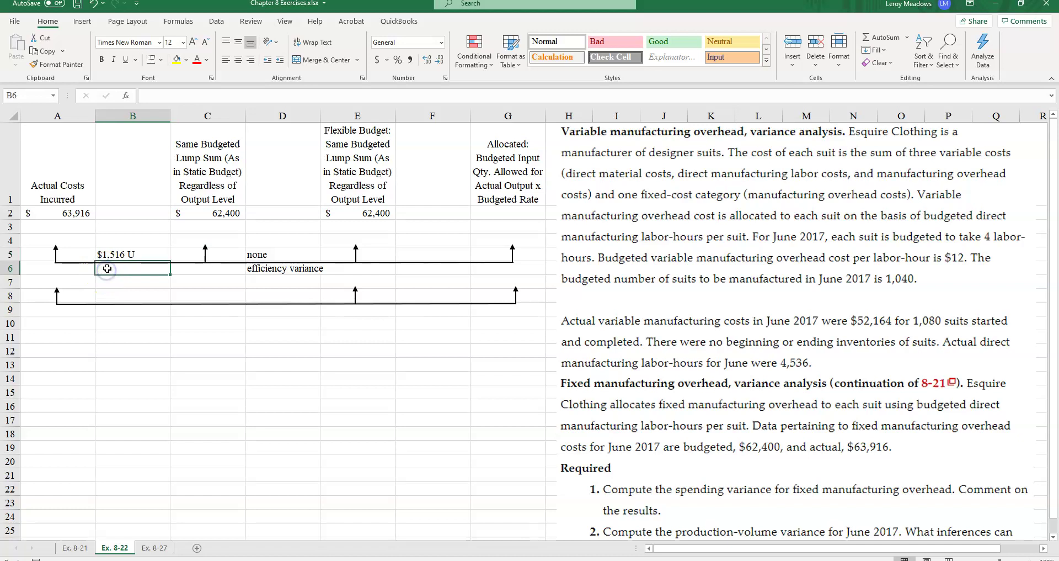
type("spend")
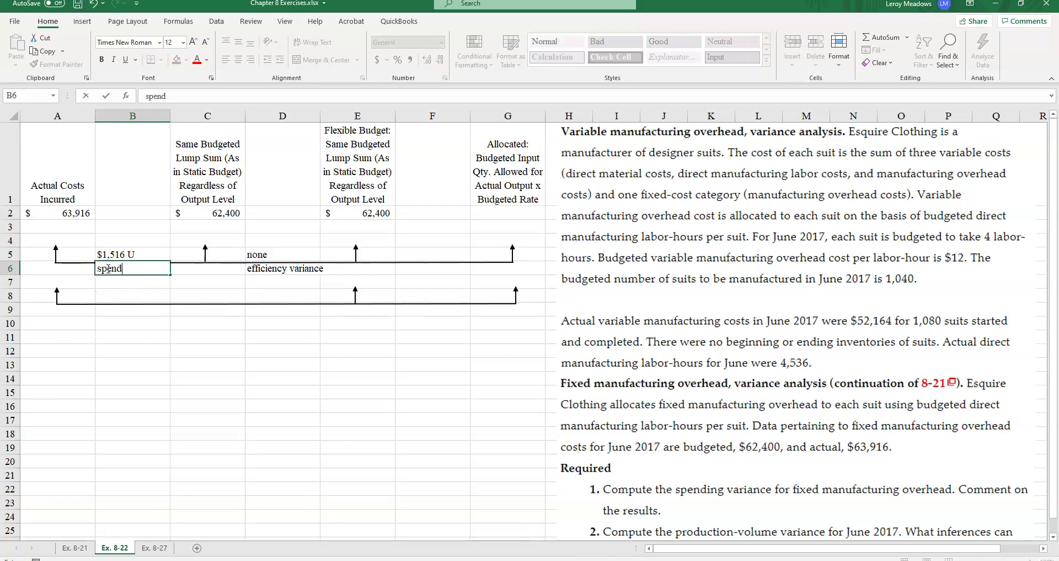
type("ing variance")
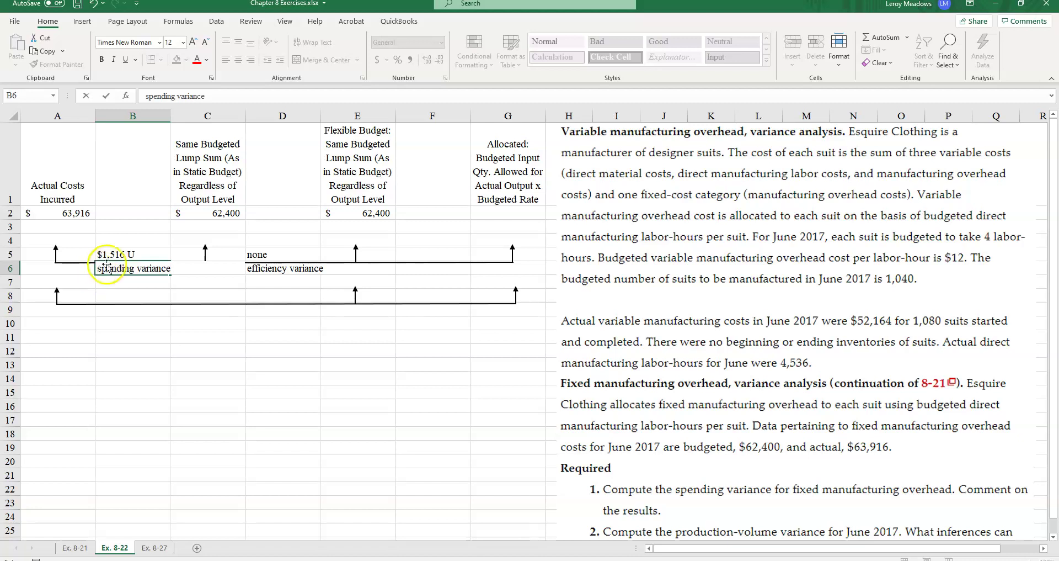
left_click(182, 348)
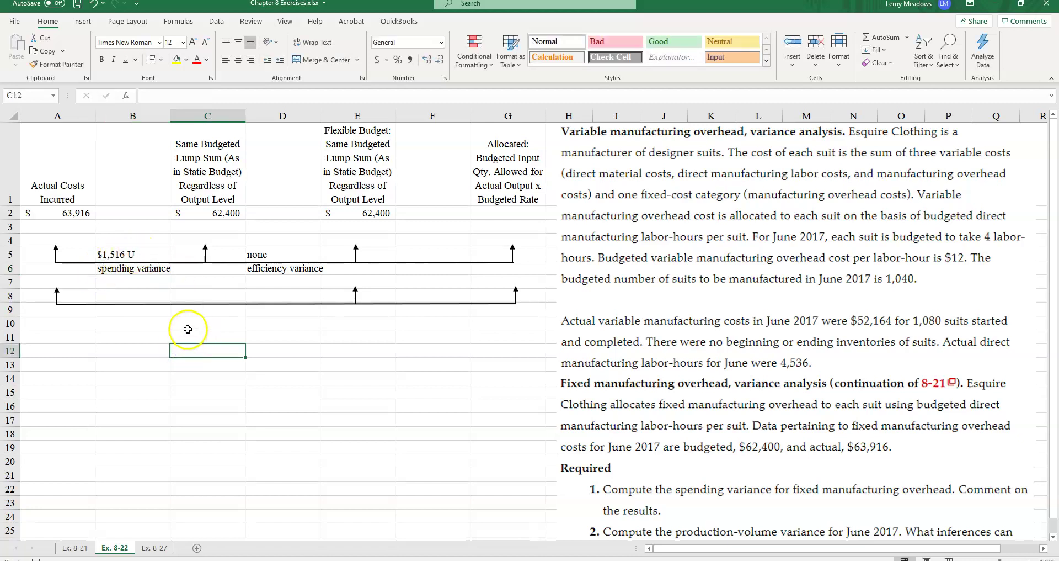
- Enter the label "flexible budget variance" in C10, below the lower bracket
left_click(182, 324)
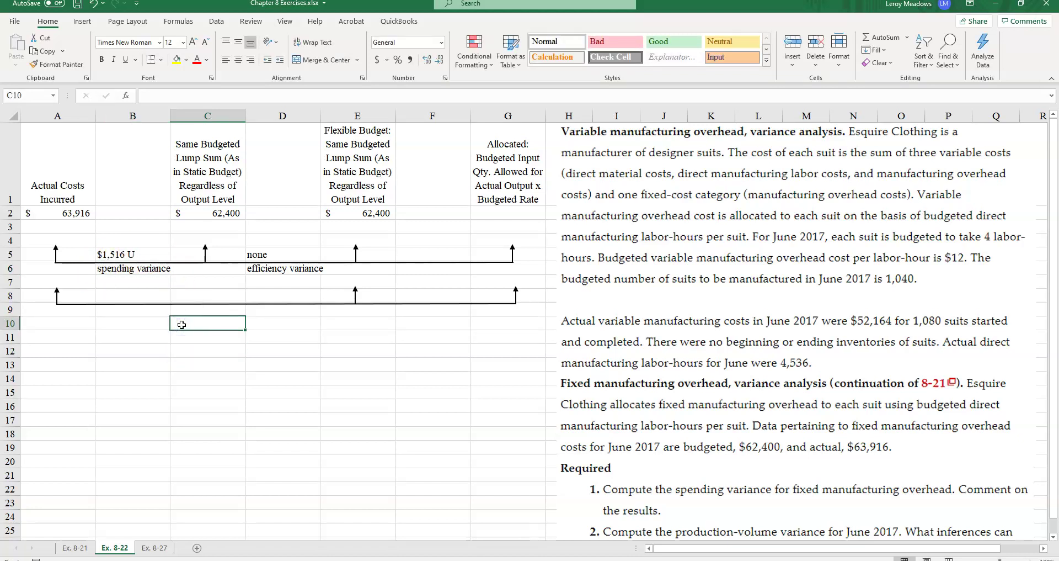
type("flexible b")
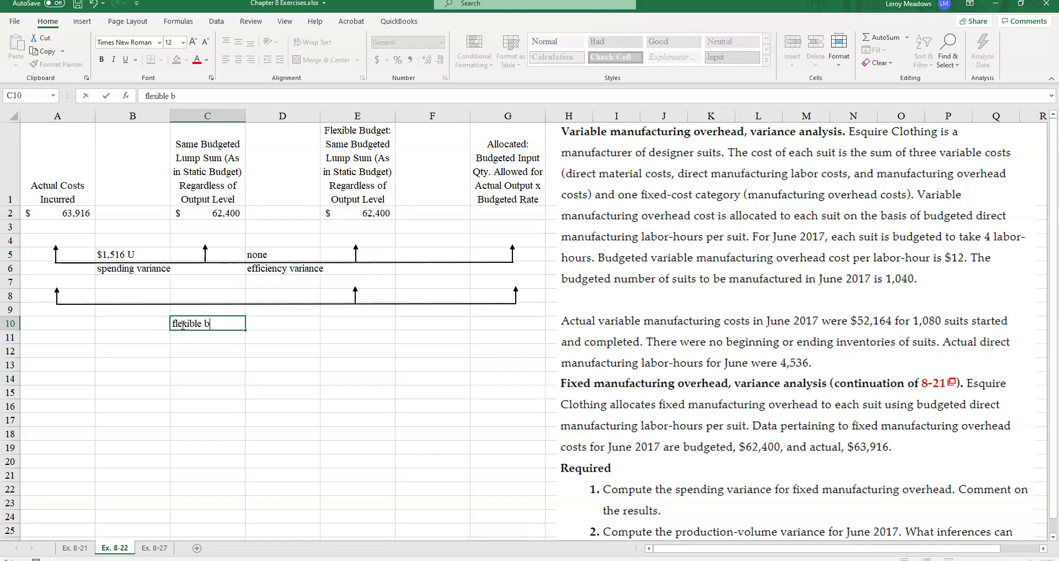
type("udget variance")
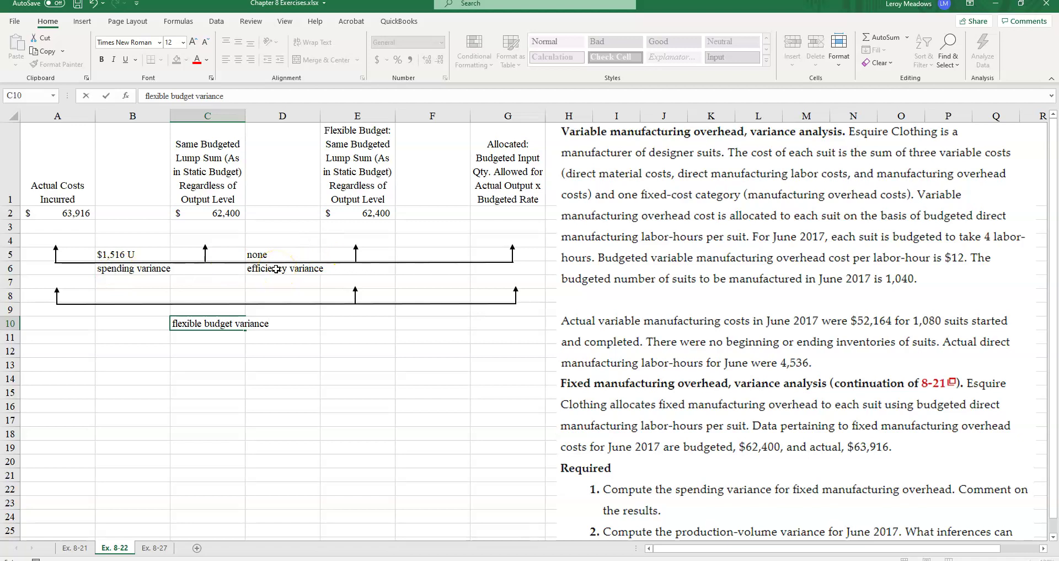
- Enter "$1,516 U" in C8 as the flexible budget variance amount above the lower bracket
left_click(190, 297)
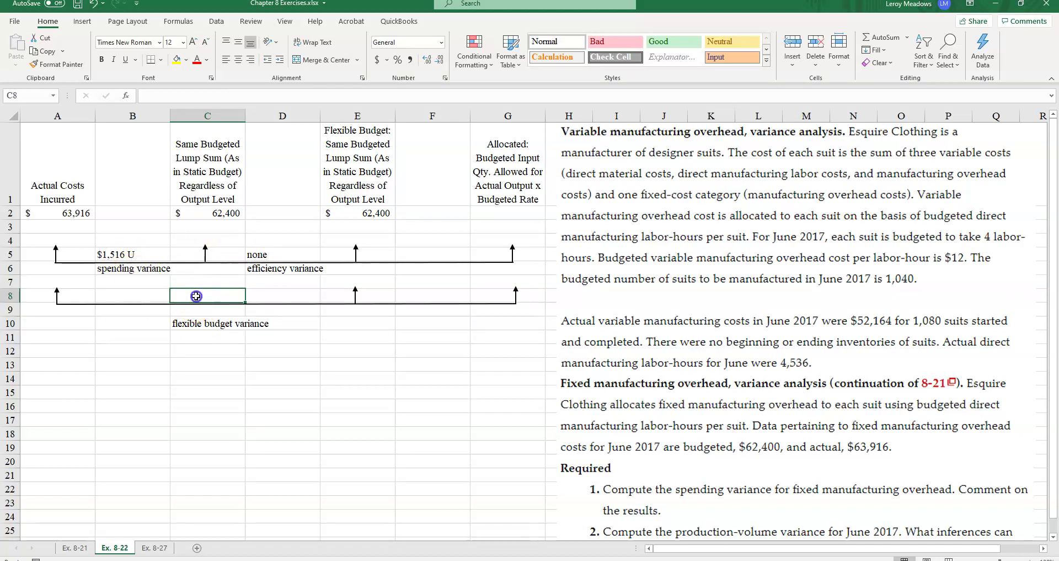
type("$")
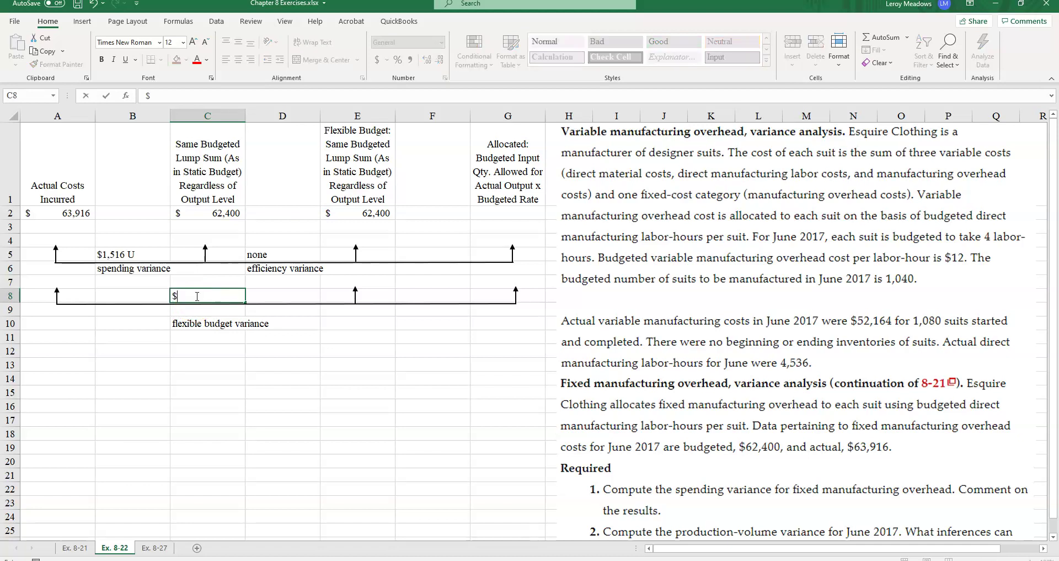
type("1,516 U")
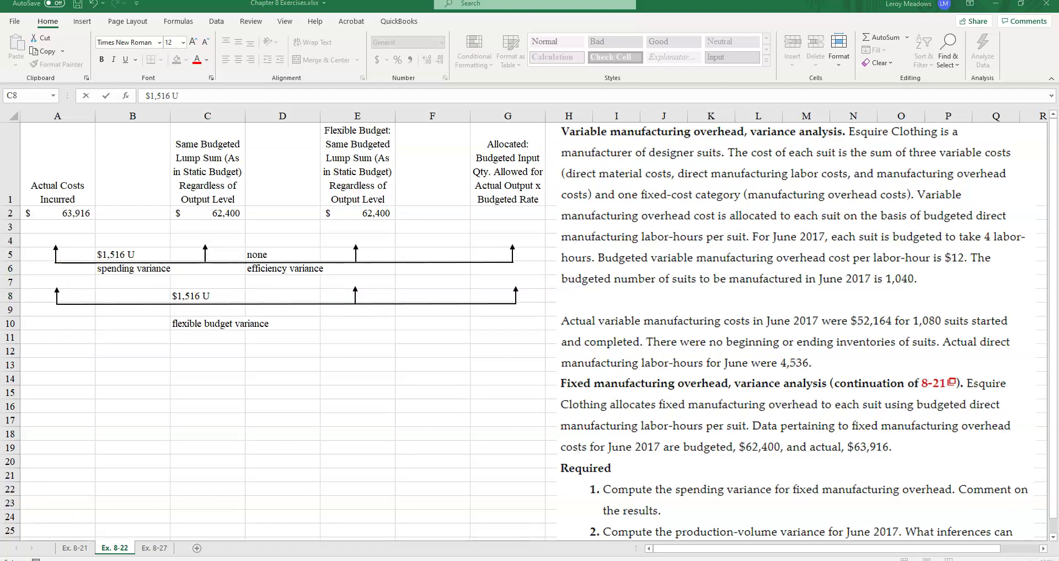
- Enter the label "production-volume variance" in F6, below the upper bracket
left_click(421, 269)
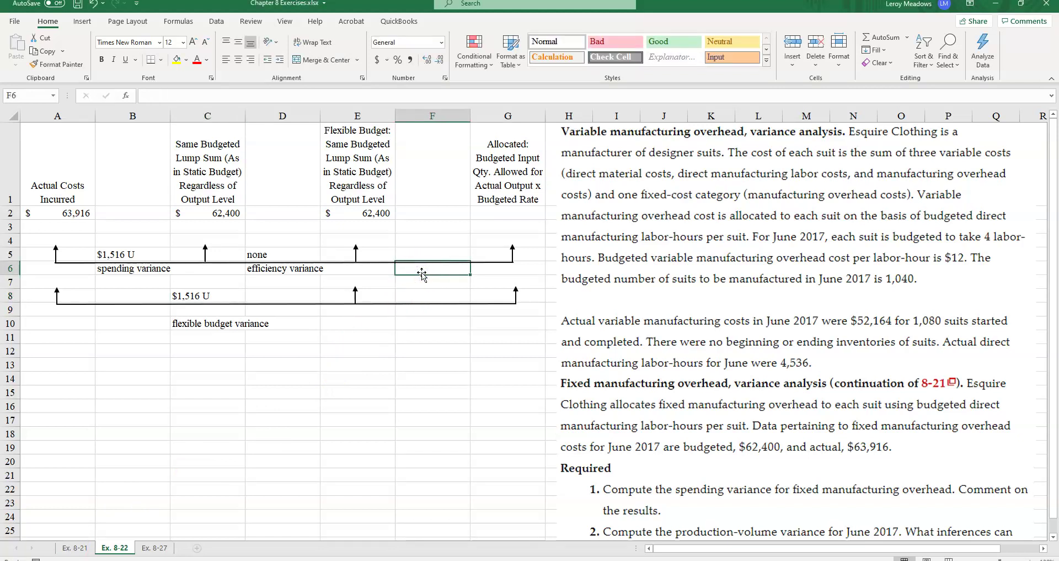
type("produ")
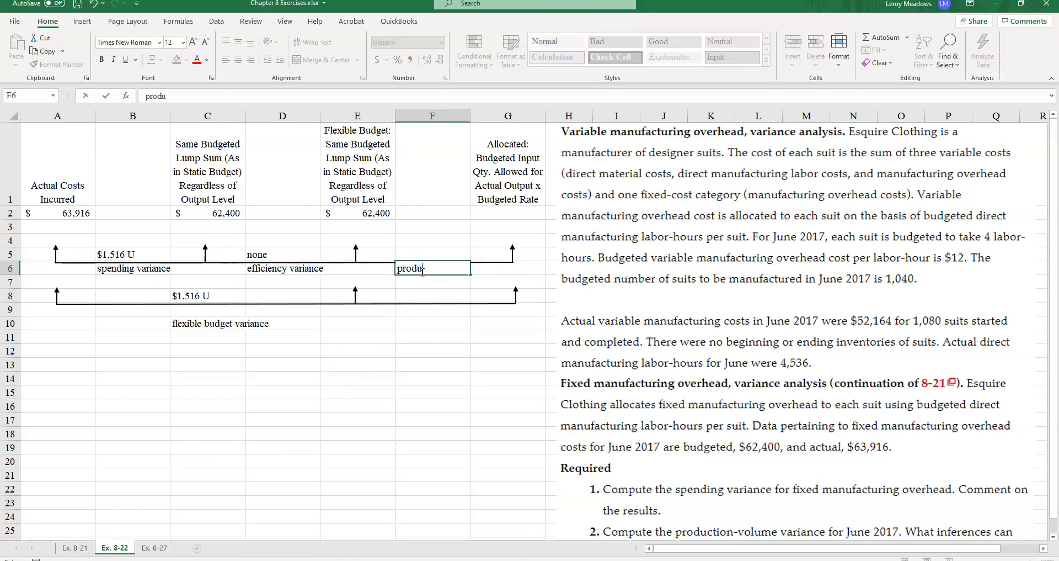
type("ction-volume varianc")
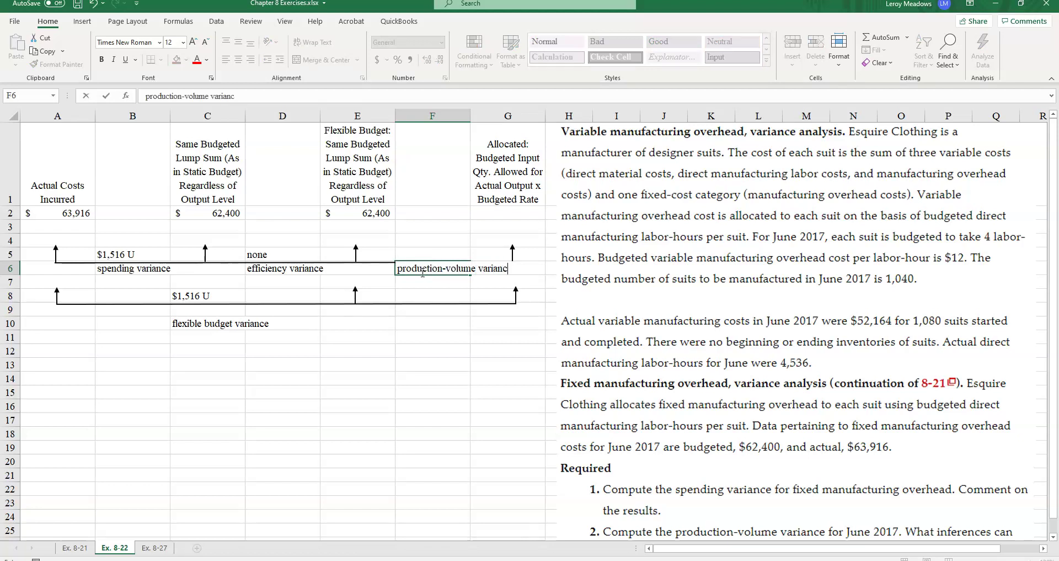
type("e")
left_click(427, 241)
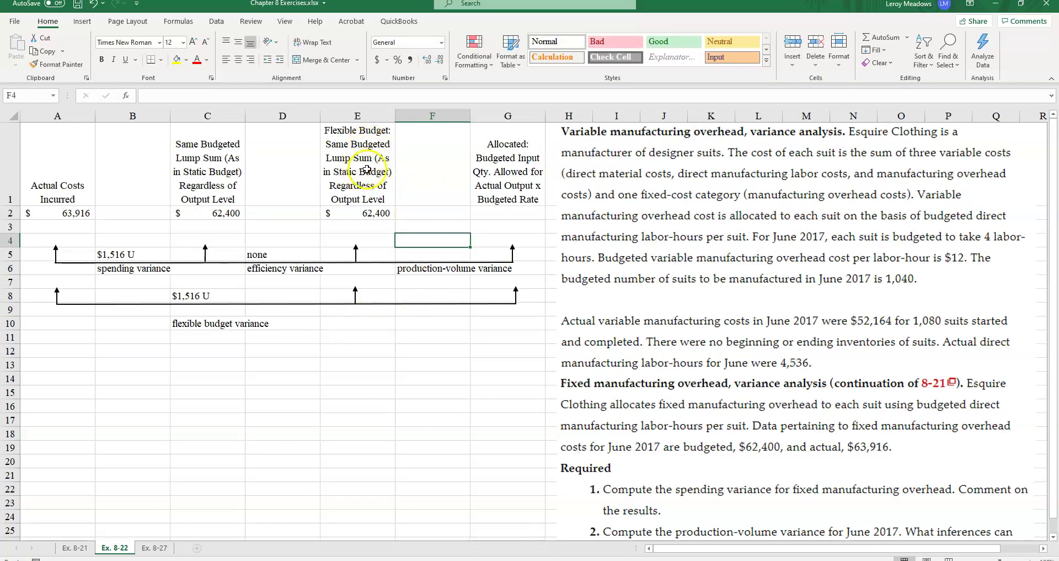
- Enter the label "actual fixed overhead rate" in A13, below the variance diagram
left_click(511, 214)
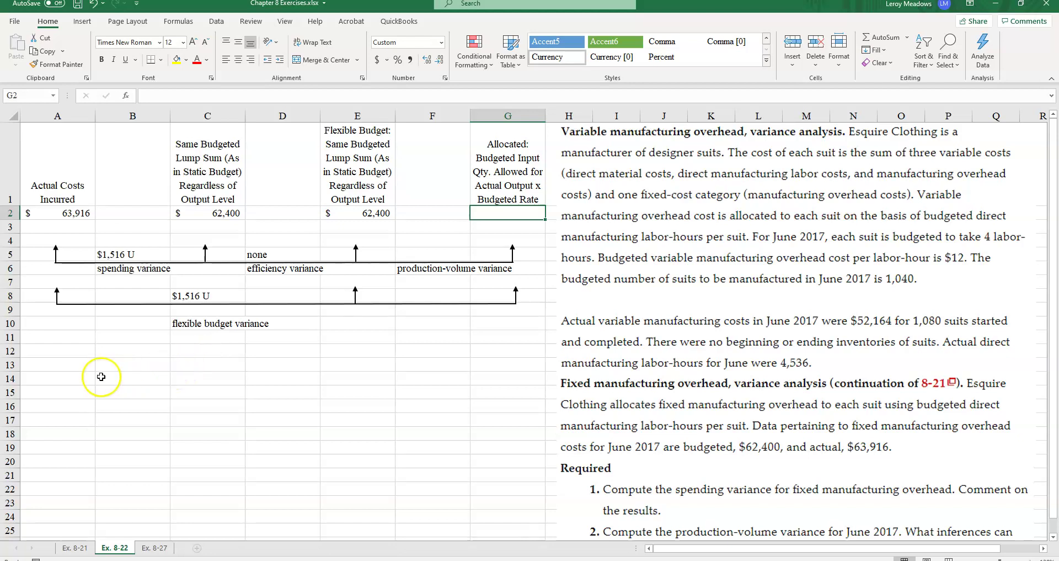
left_click(55, 370)
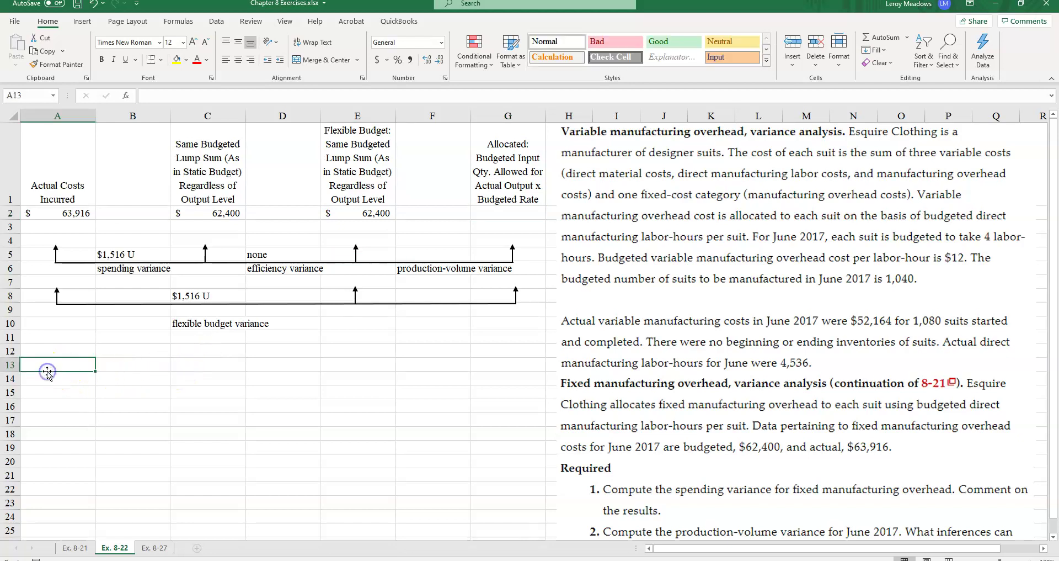
type("a")
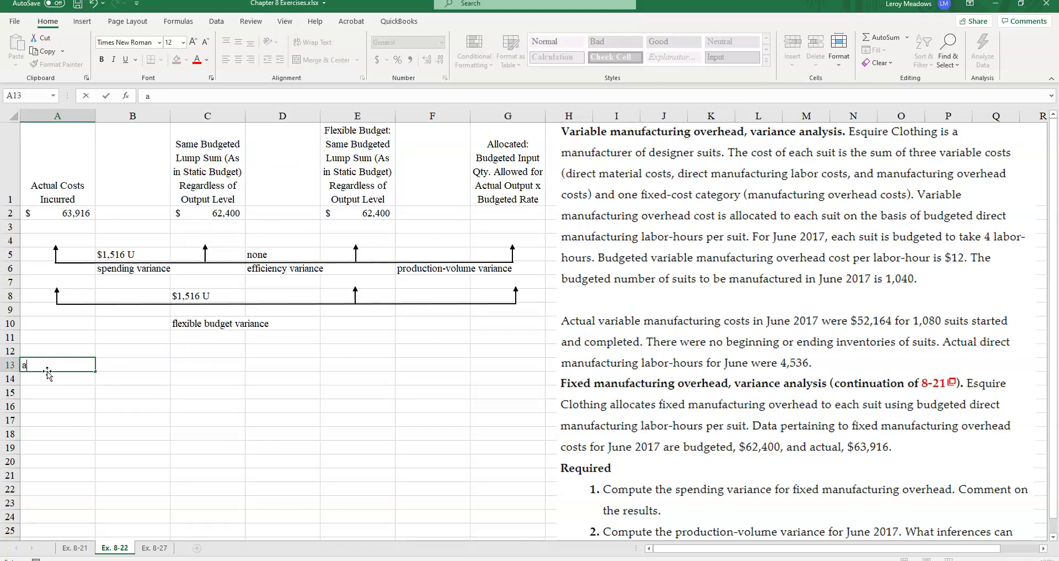
type("ctual fixed overhead rate")
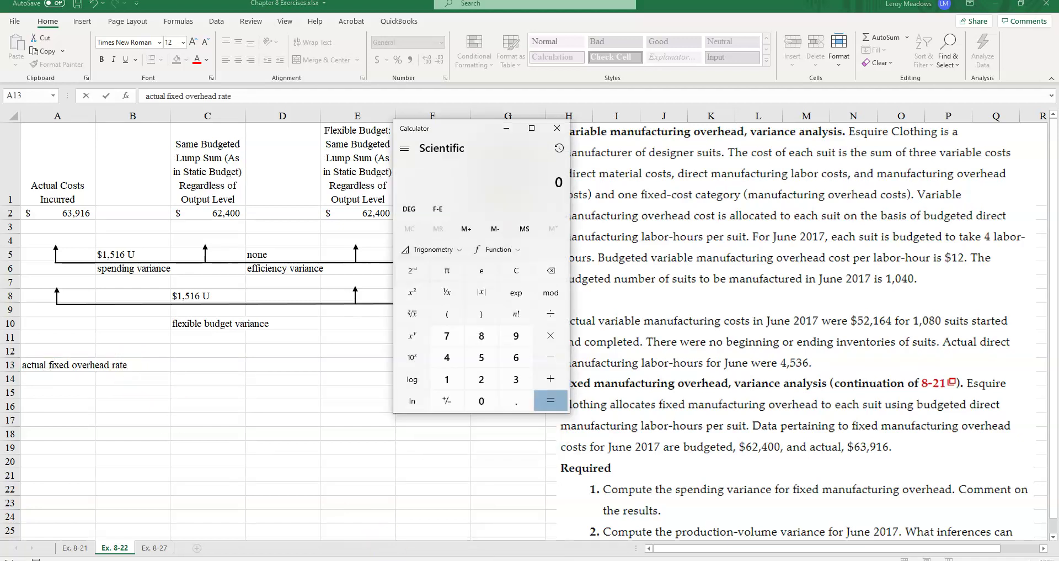
- Switch to Calculator and multiply the 1040 budgeted suits by 4 labor-hours per suit
left_click_drag(460, 134, 373, 349)
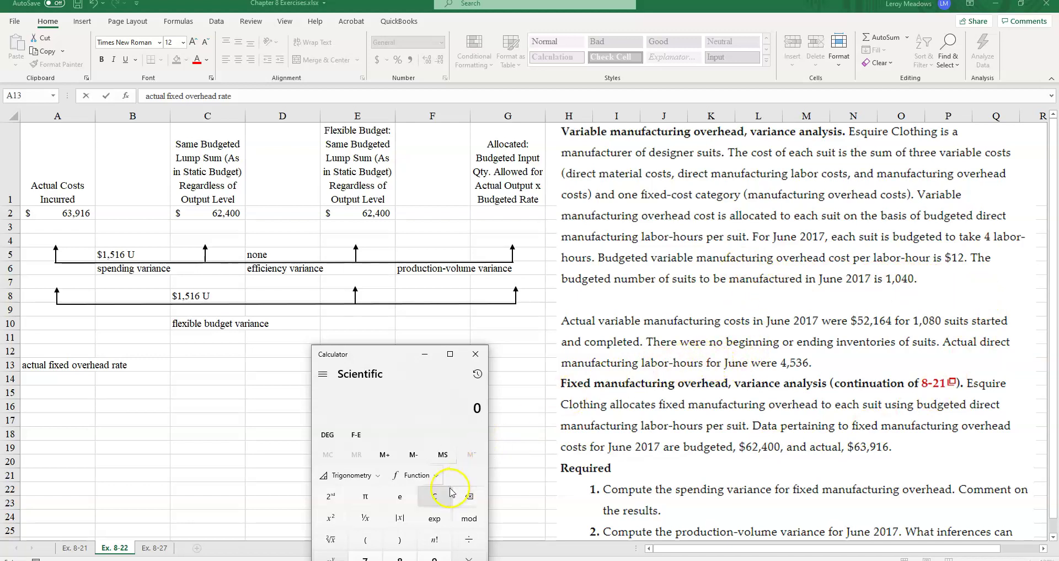
left_click(14, 558)
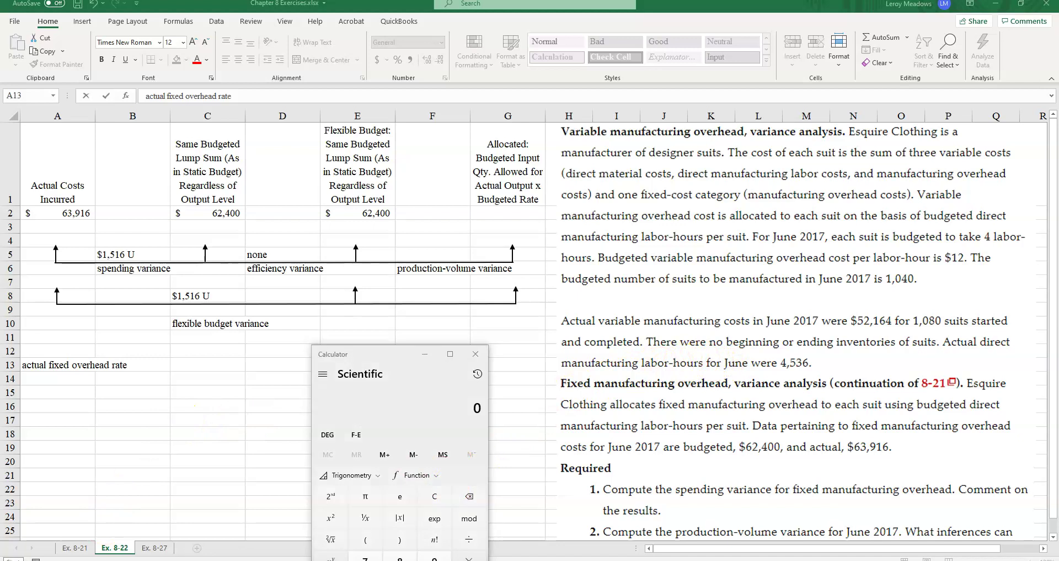
left_click(413, 437)
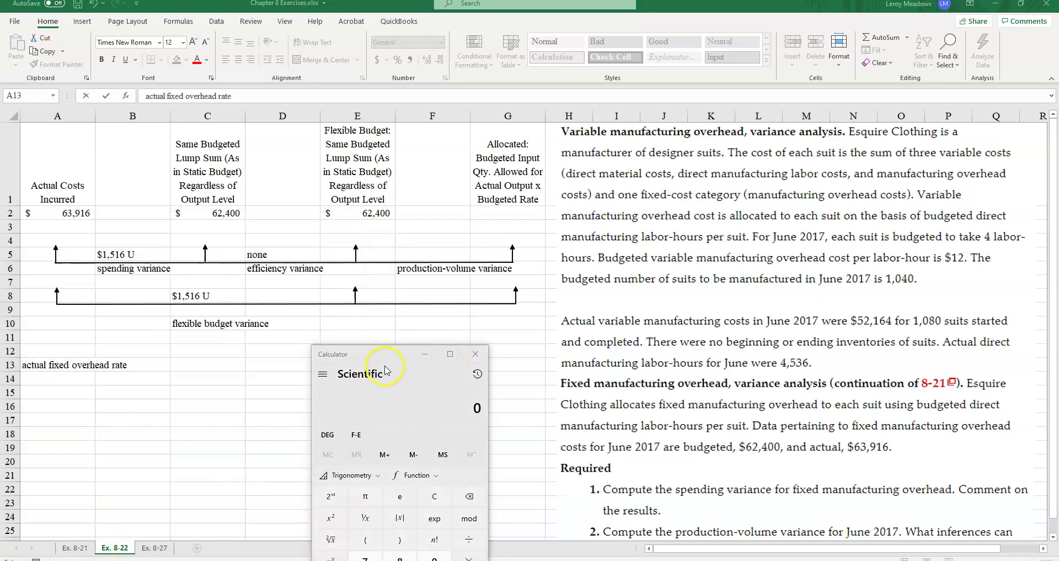
left_click_drag(389, 354, 396, 188)
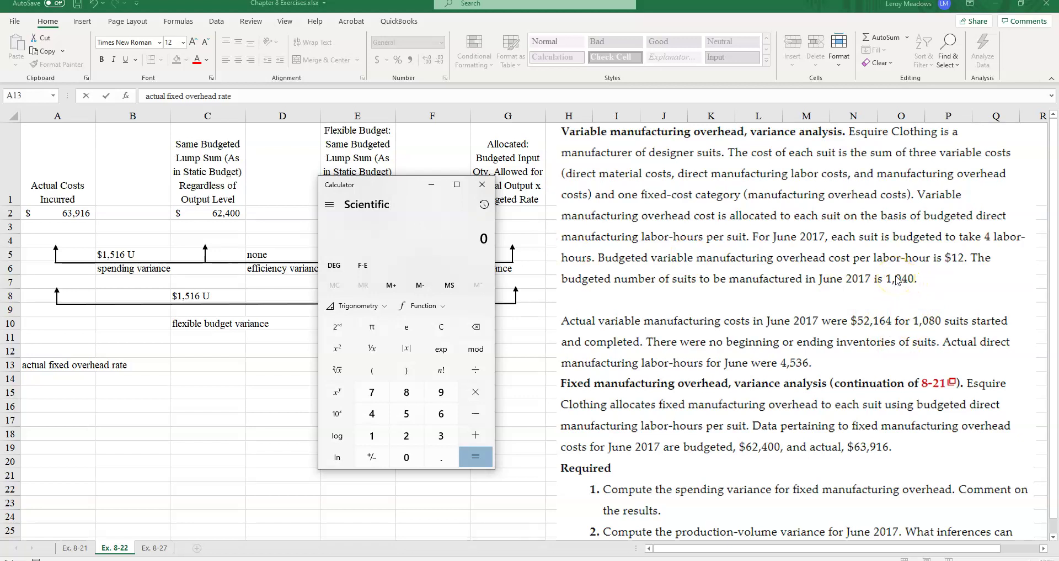
type("1040*4")
key("Return")
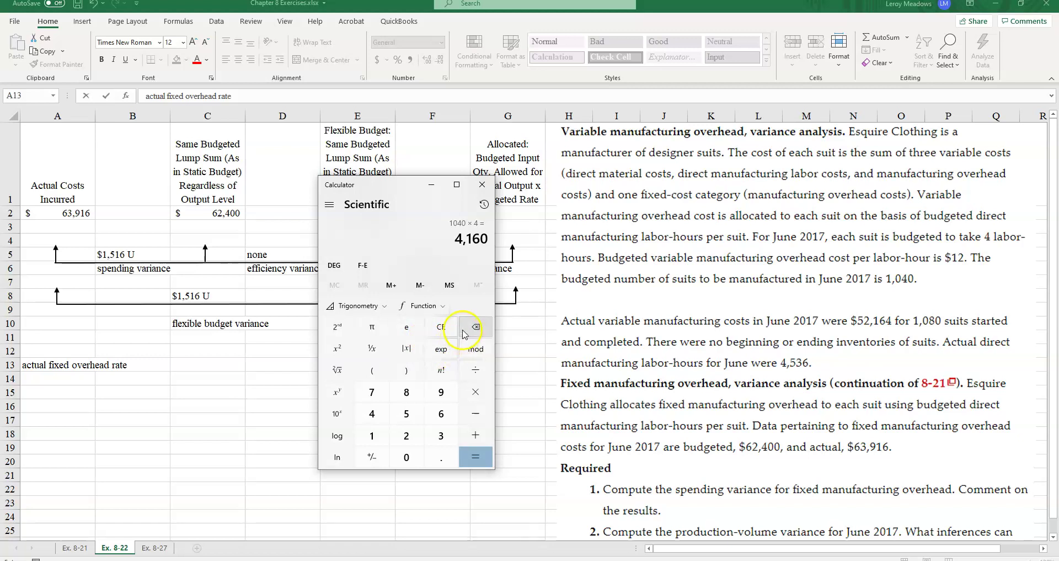
- Clear the calculation and divide the budgeted fixed overhead of 62400 by 4160 labor-hours
left_click(441, 328)
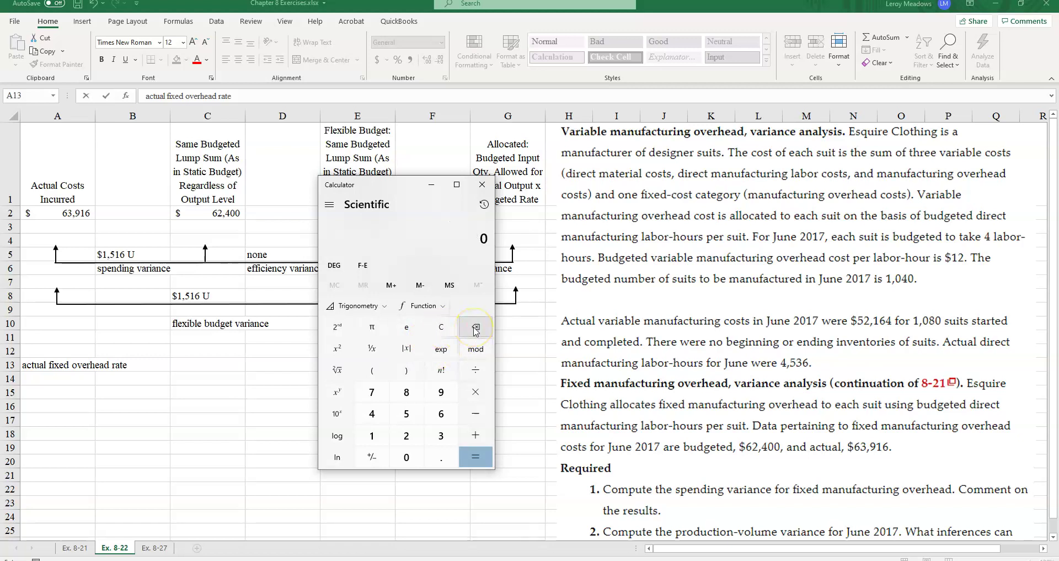
type("62400/")
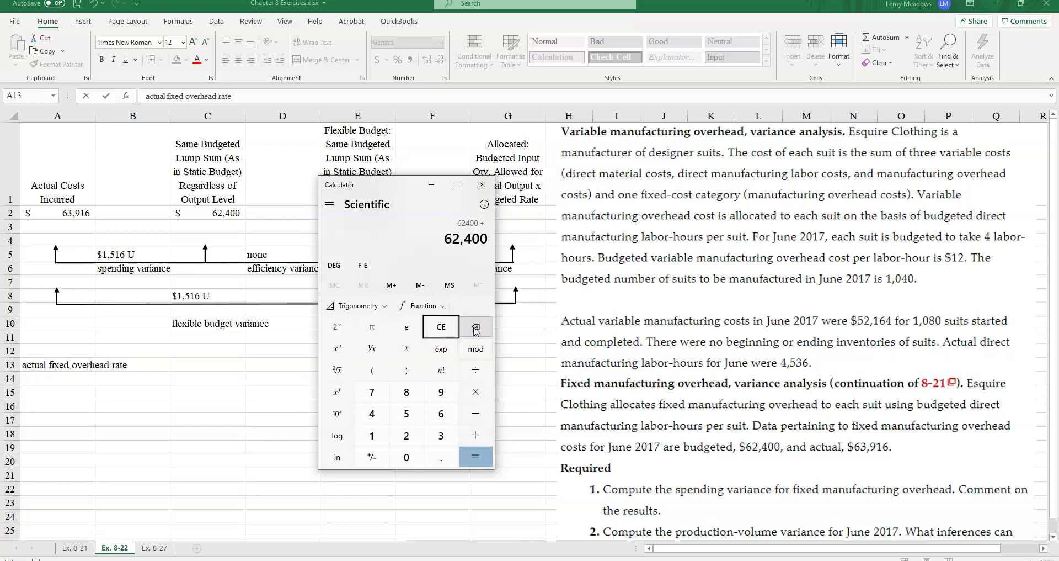
type("4160")
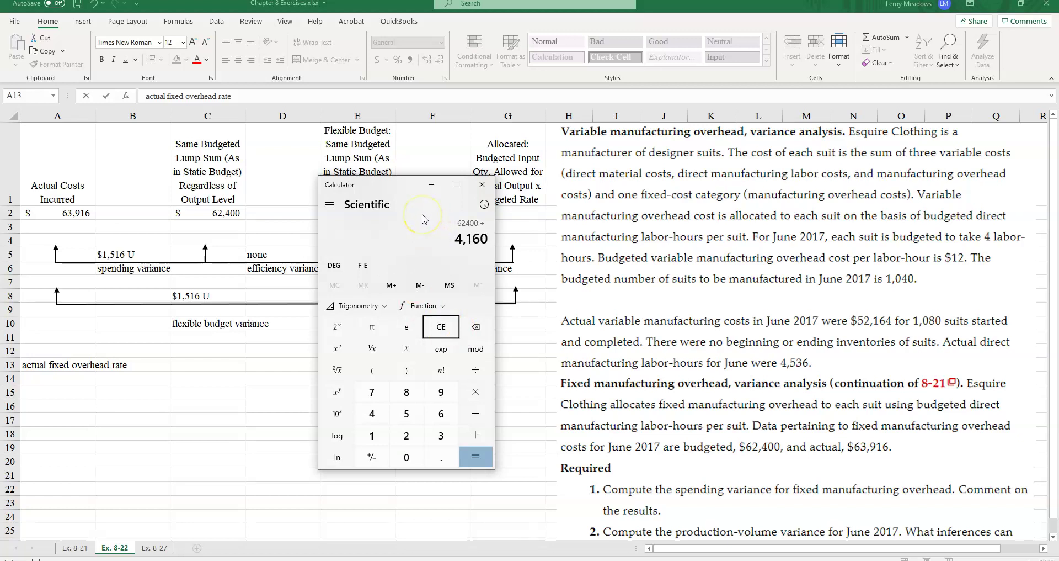
left_click(475, 458)
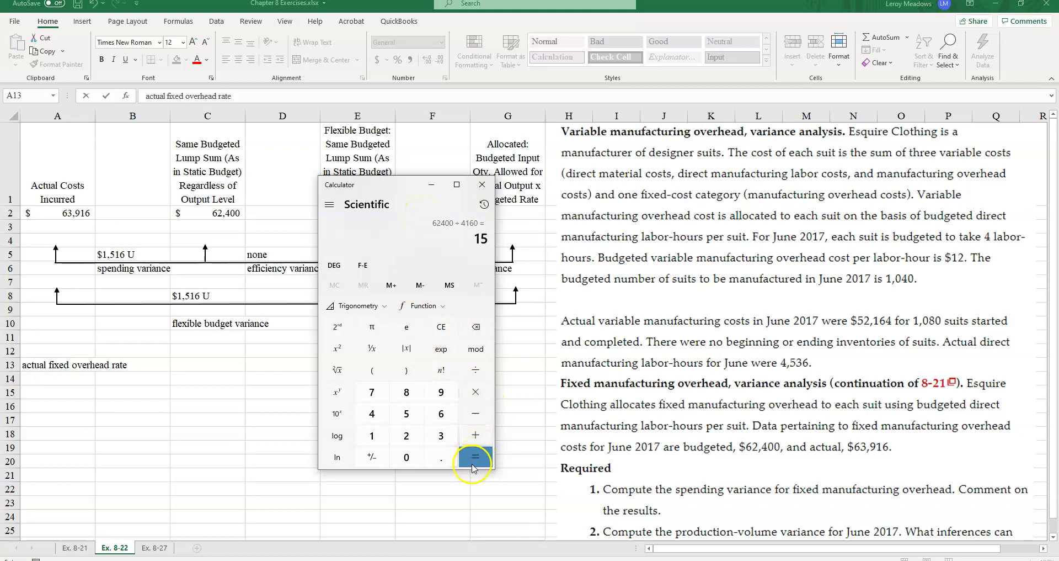
- Back in the Excel worksheet, enter "$15.00" in C13 as the fixed overhead rate
left_click(187, 364)
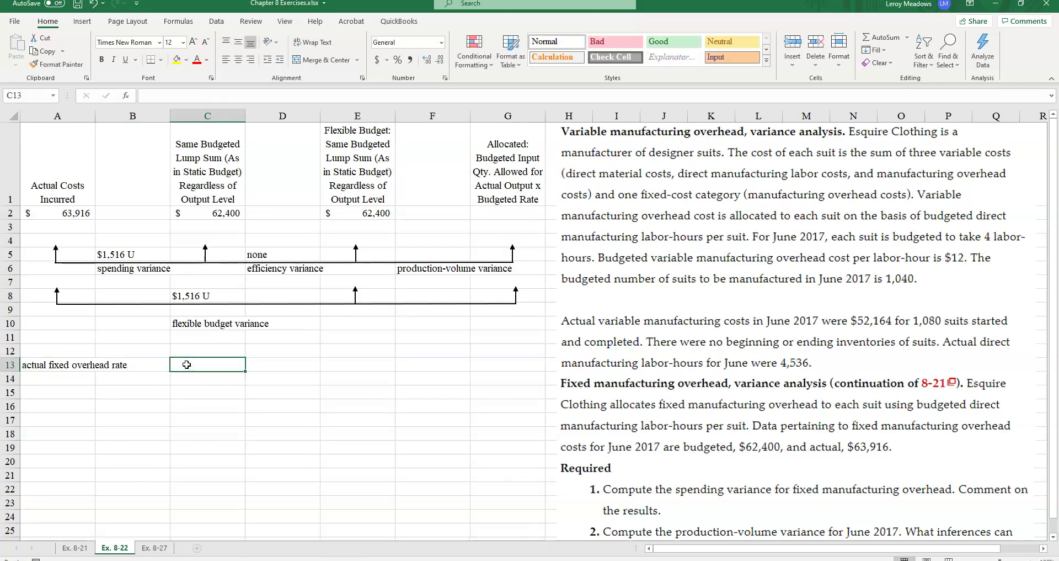
type("$15.00")
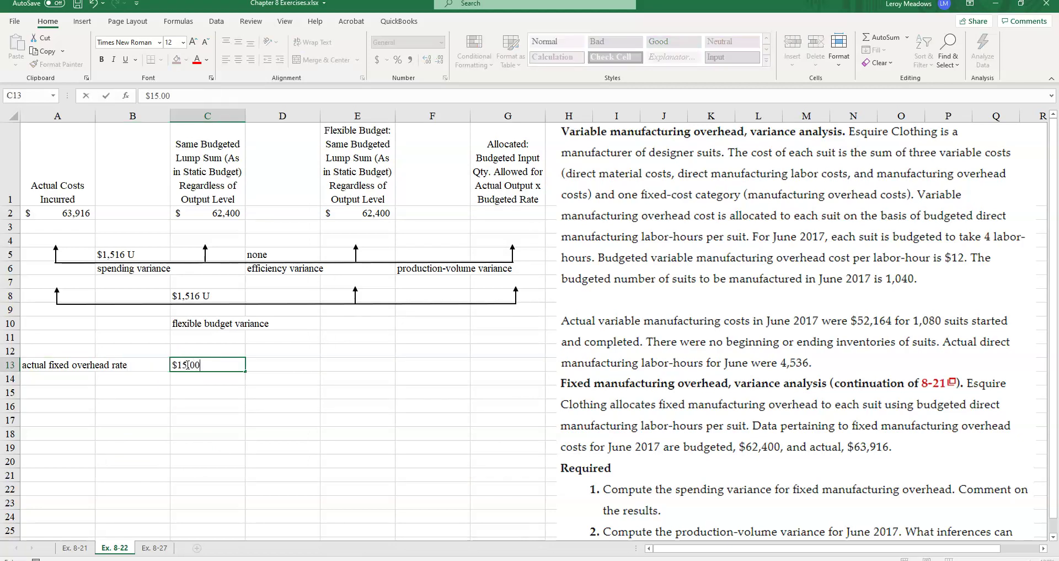
key("Return")
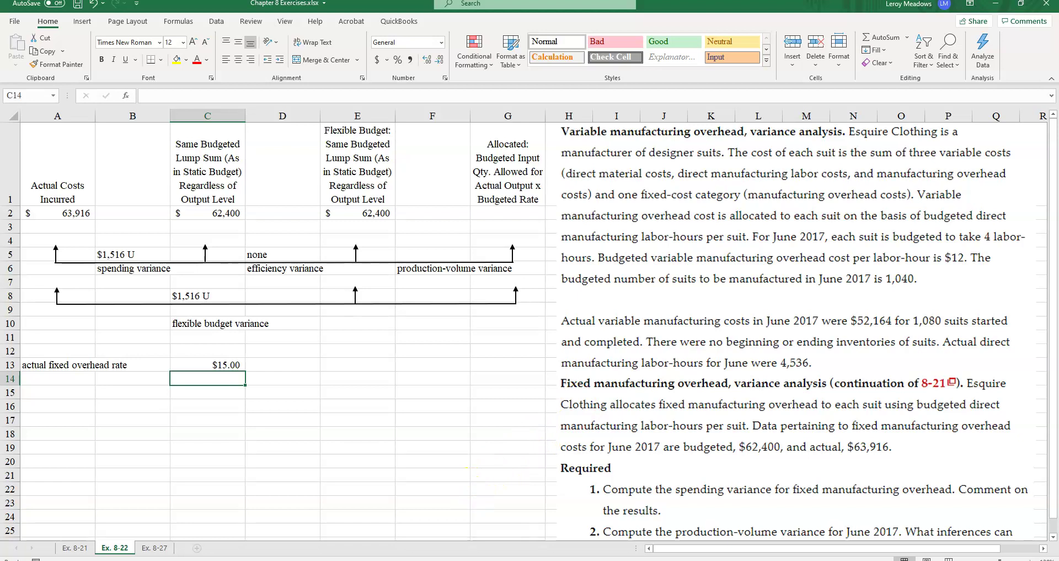
- Switch to Calculator and multiply the 1080 actual suits by 4 labor-hours and by the rate of 15
key("alt+Tab")
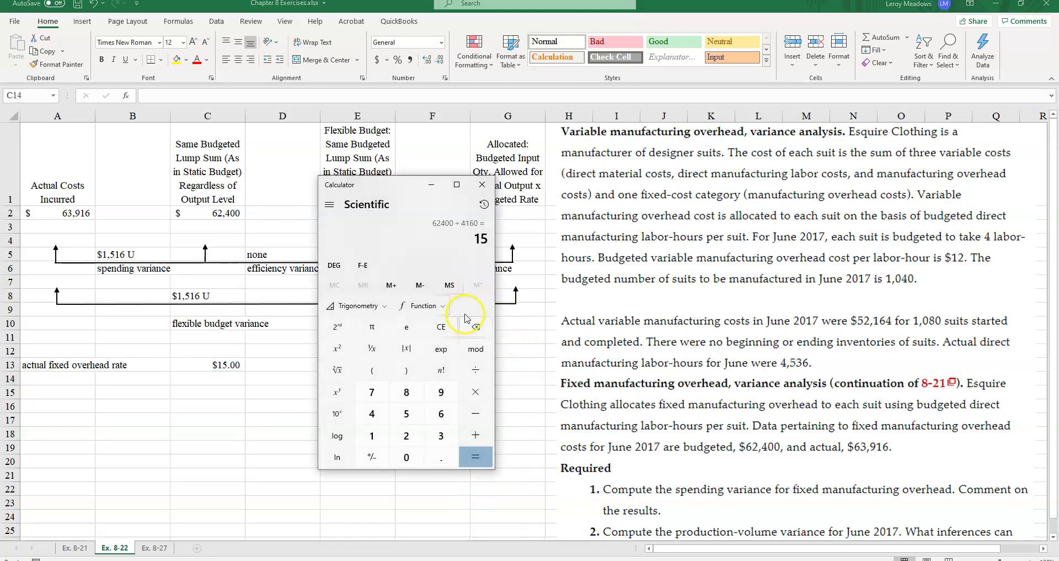
left_click(439, 329)
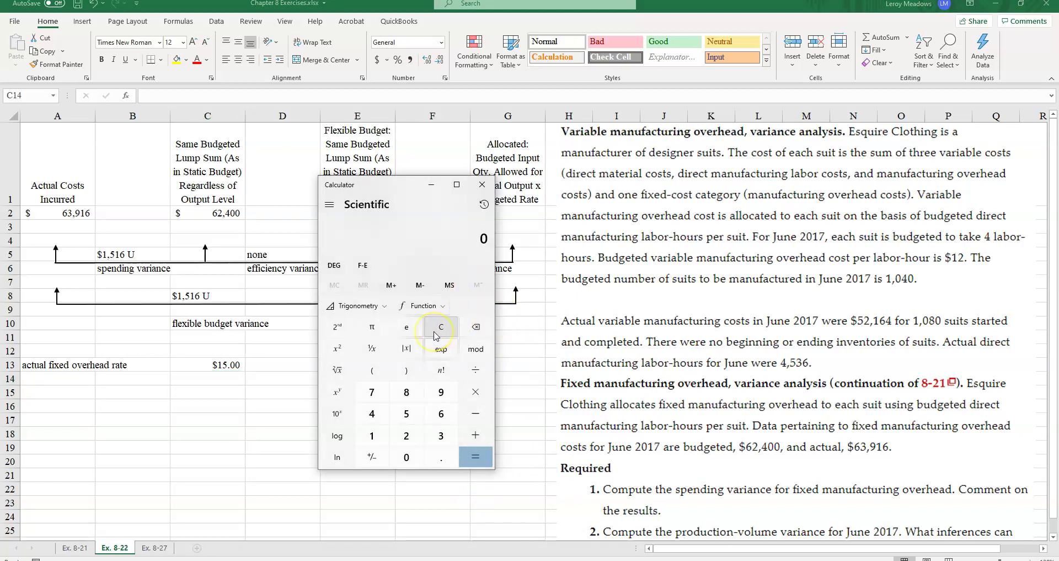
type("1080")
type("*4")
key("Return")
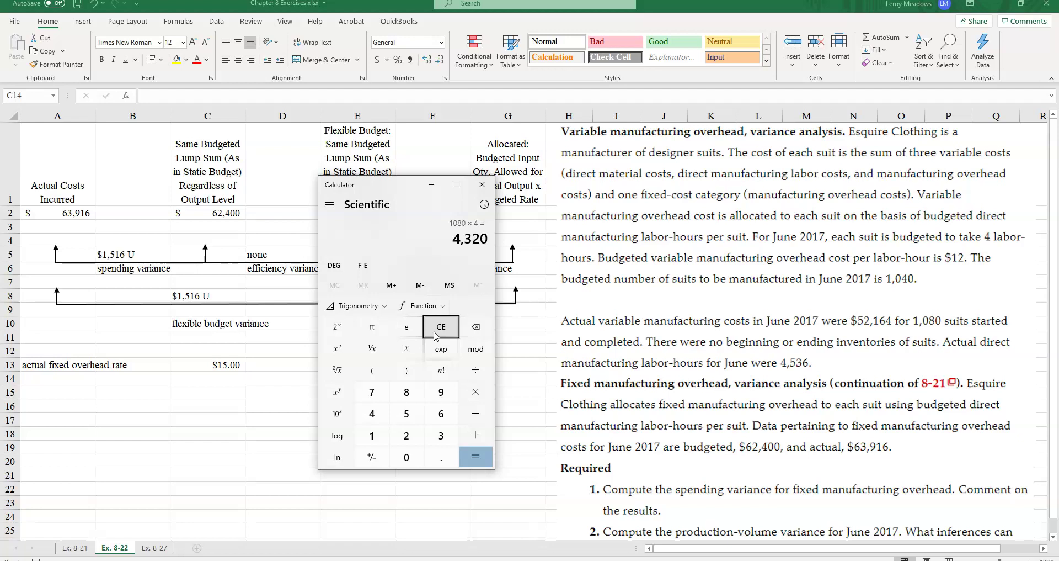
key("asterisk")
type("15")
key("Return")
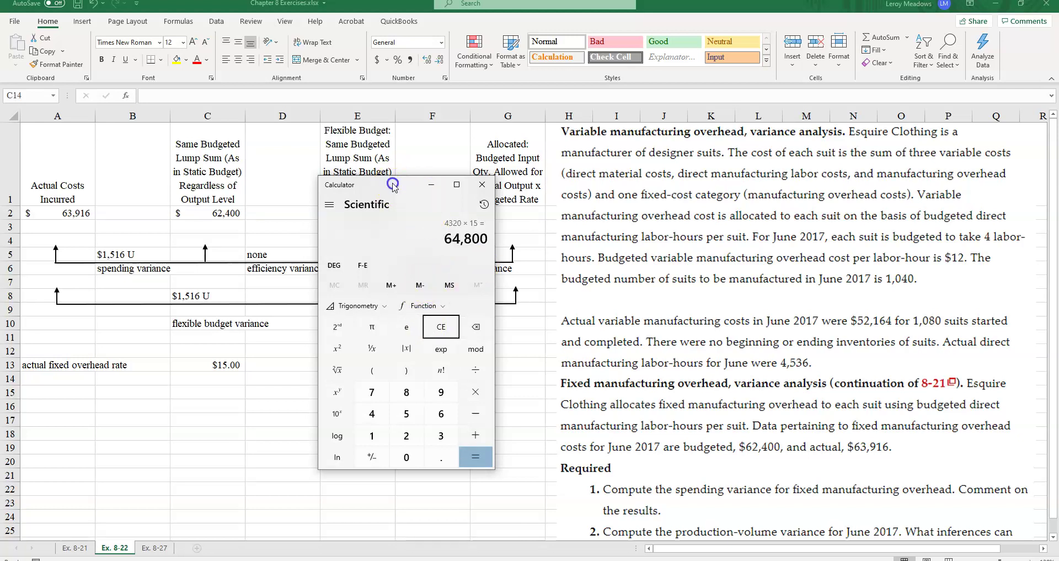
- Back in the Excel worksheet, enter $64,800 in G2 as the allocated fixed overhead
left_click_drag(392, 185, 250, 265)
left_click(491, 210)
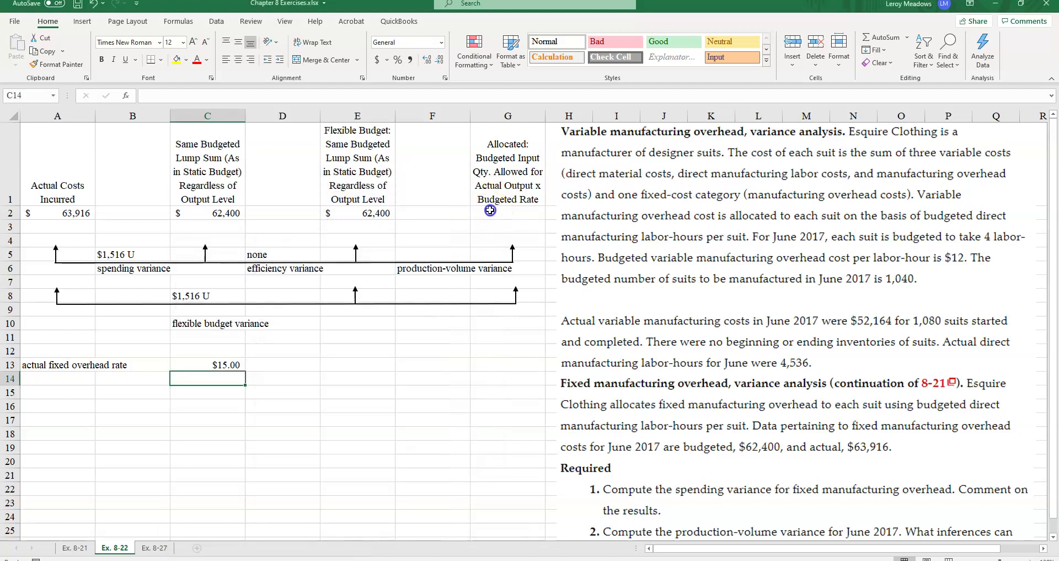
left_click(490, 210)
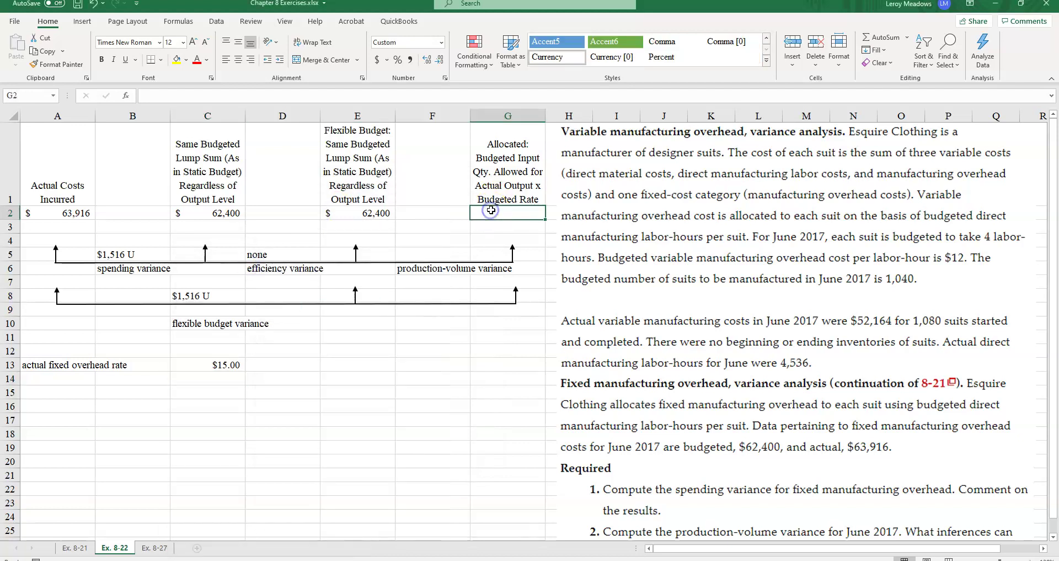
type("$64,80")
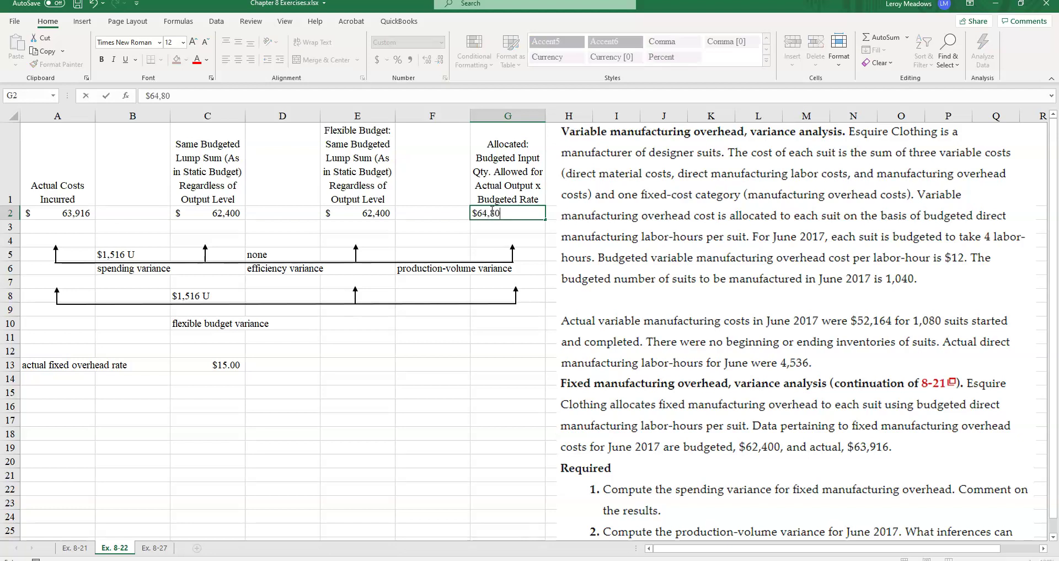
type("0")
left_click(442, 237)
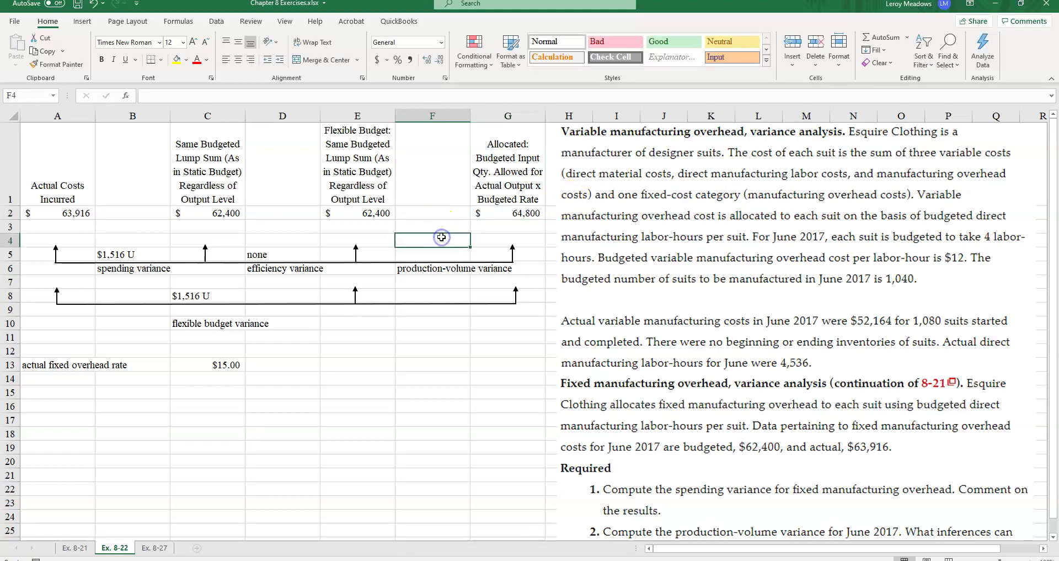
- Enter "$2,400 F" in F5 as the production-volume variance amount
left_click(402, 249)
left_click(407, 262)
left_click(408, 255)
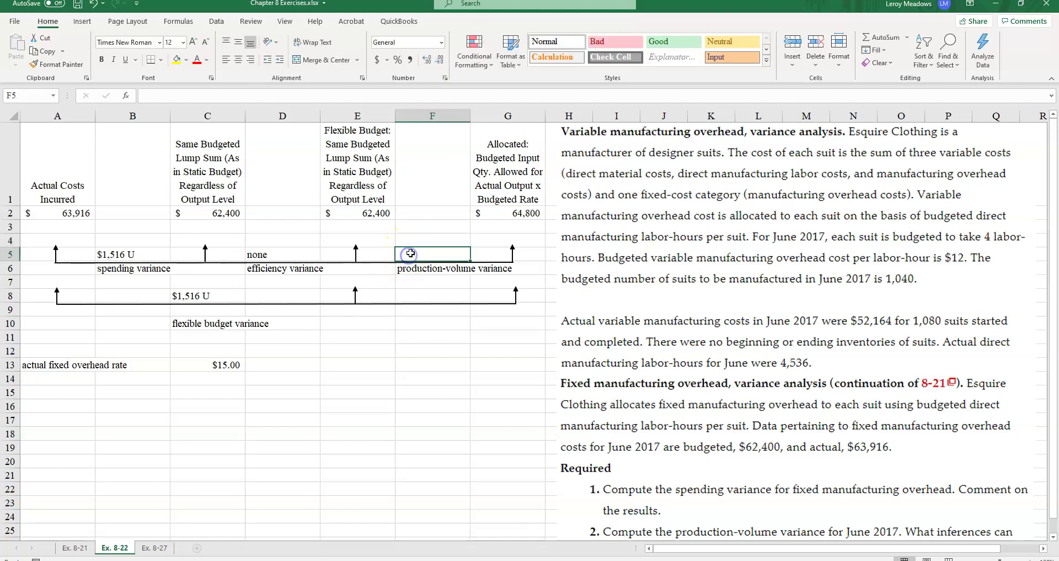
type("$")
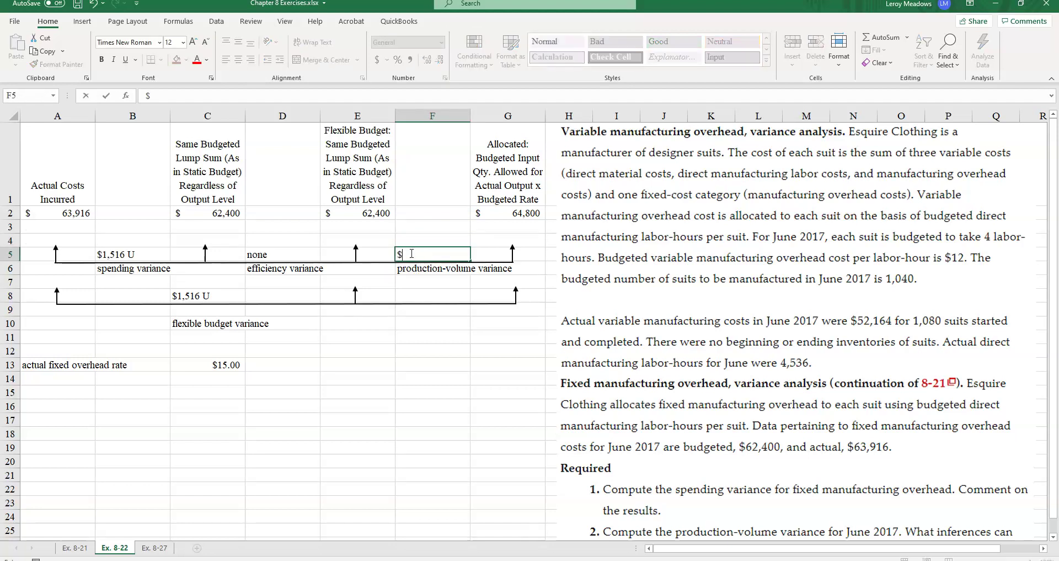
type("2,400 F")
left_click(371, 456)
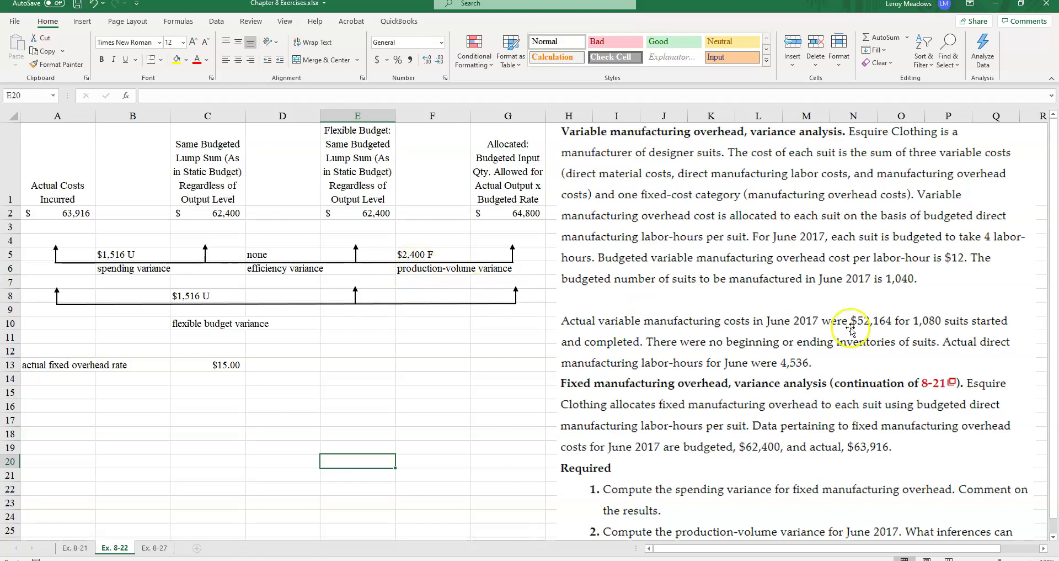
scroll(839, 331, "down", 1)
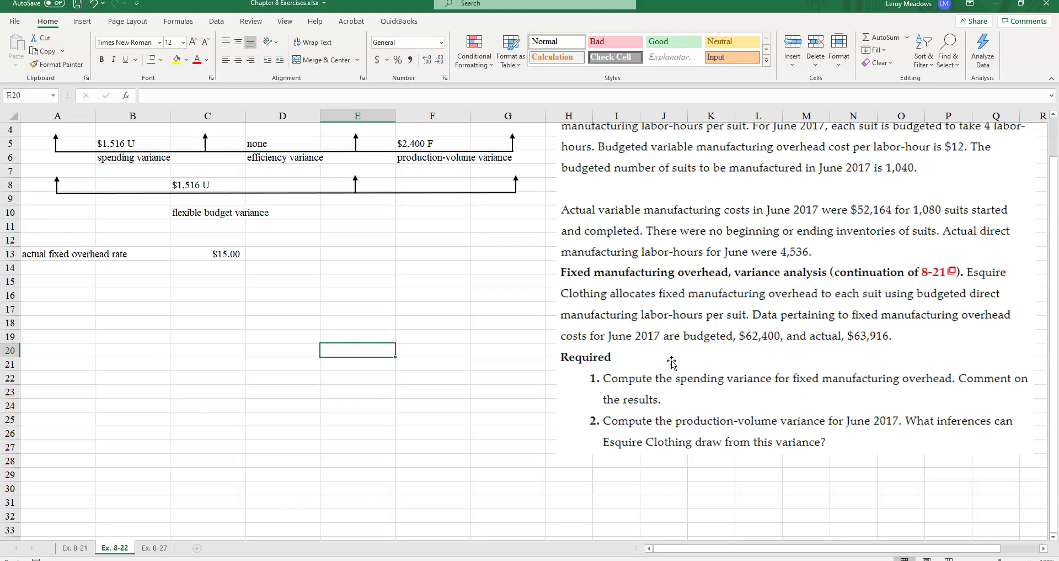
left_click(679, 385)
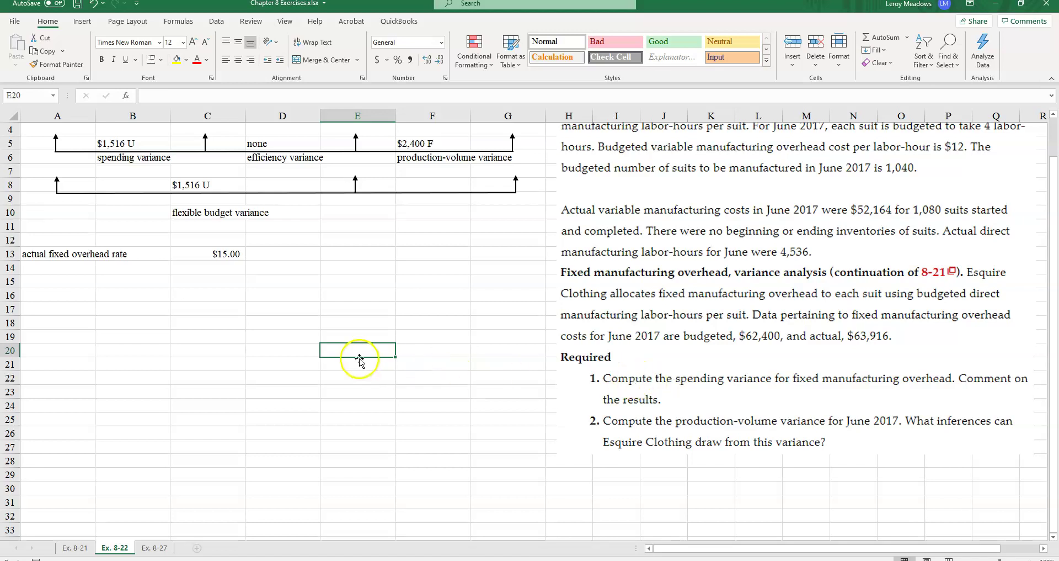
scroll(359, 360, "up", 1)
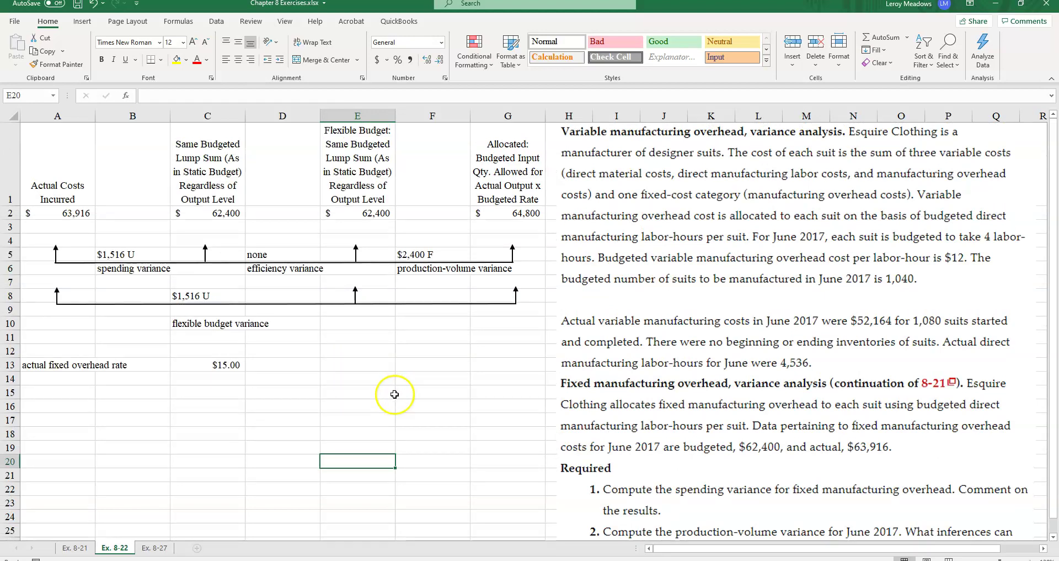